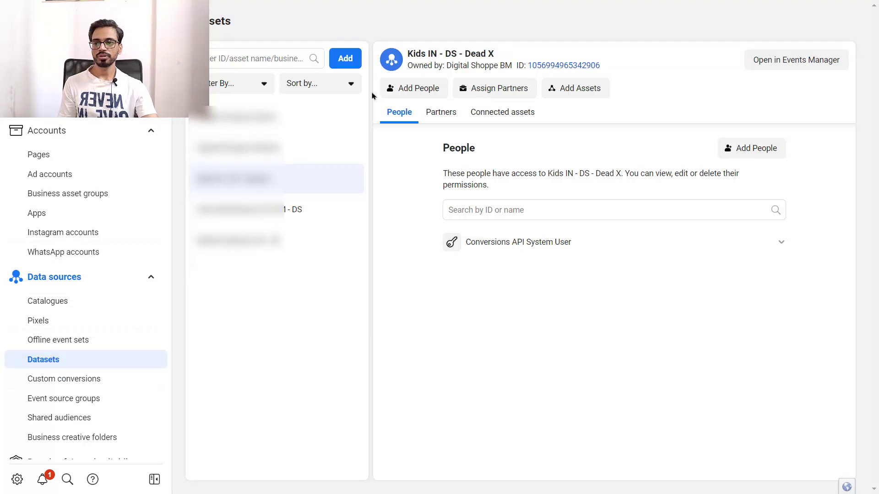
# Create a new dataset named "Demo L" in the business settings.
pyautogui.click(345, 59)
pyautogui.click(346, 186)
pyautogui.write('Demo L')
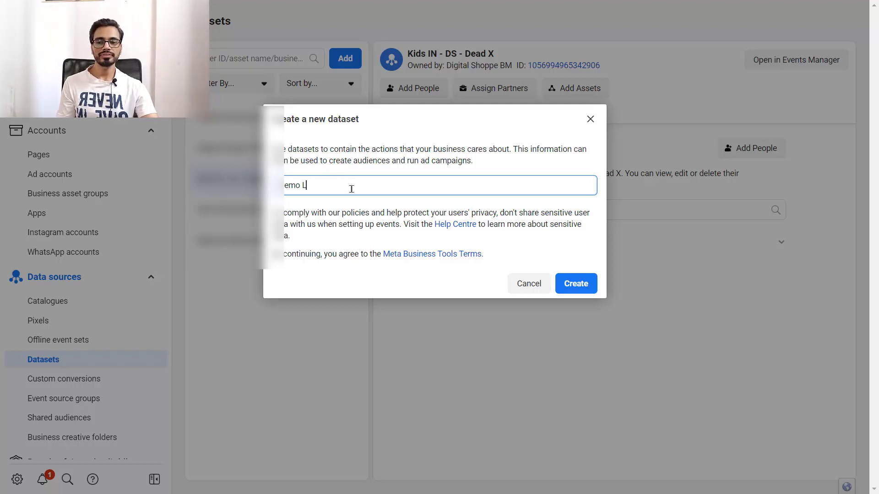
pyautogui.click(576, 285)
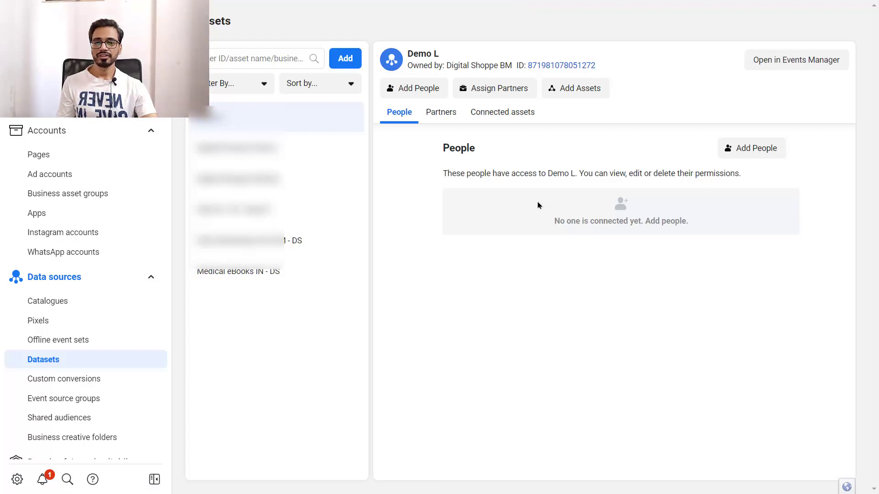
# Open the Demo L dataset in Events Manager and examine the available ways to connect event data.
pyautogui.click(792, 64)
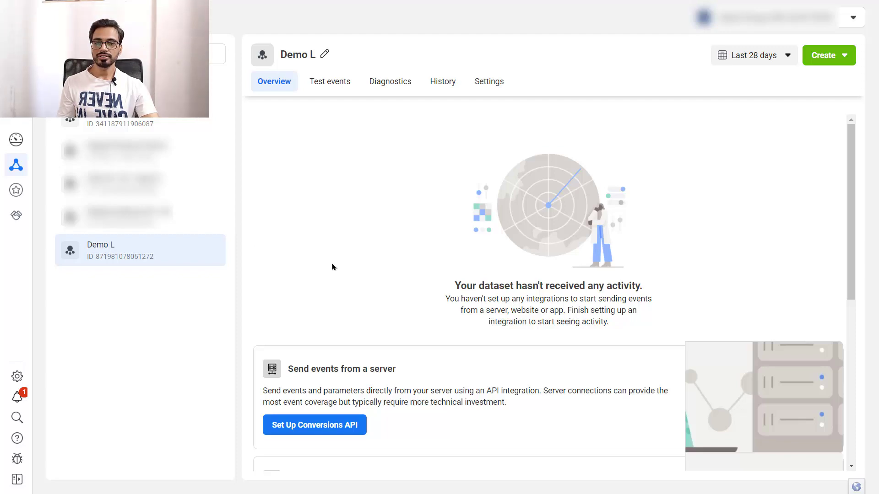
pyautogui.scroll(-4, 342, 255)
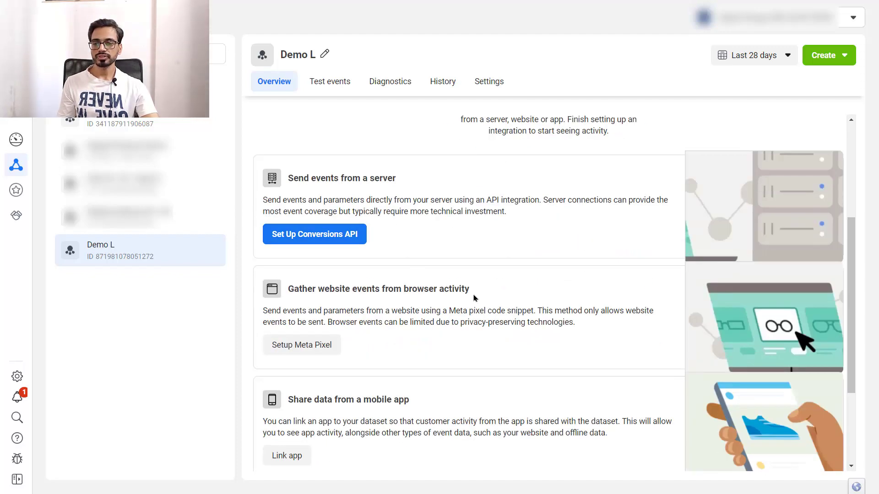
pyautogui.scroll(4, 476, 298)
pyautogui.scroll(-7, 481, 297)
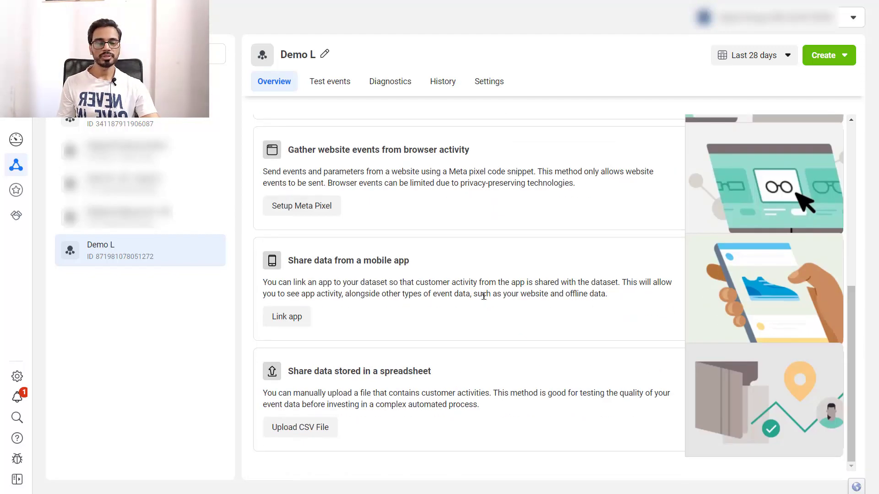
pyautogui.scroll(7, 484, 292)
pyautogui.scroll(-5, 462, 283)
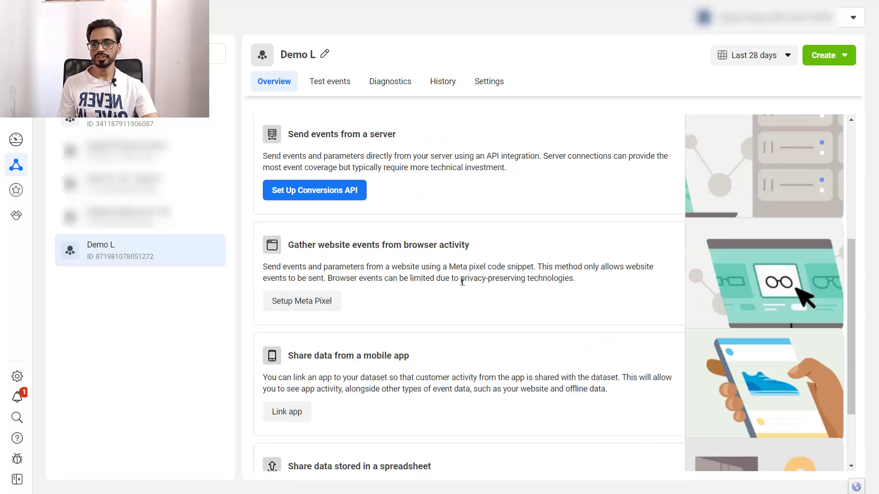
pyautogui.scroll(-3, 437, 231)
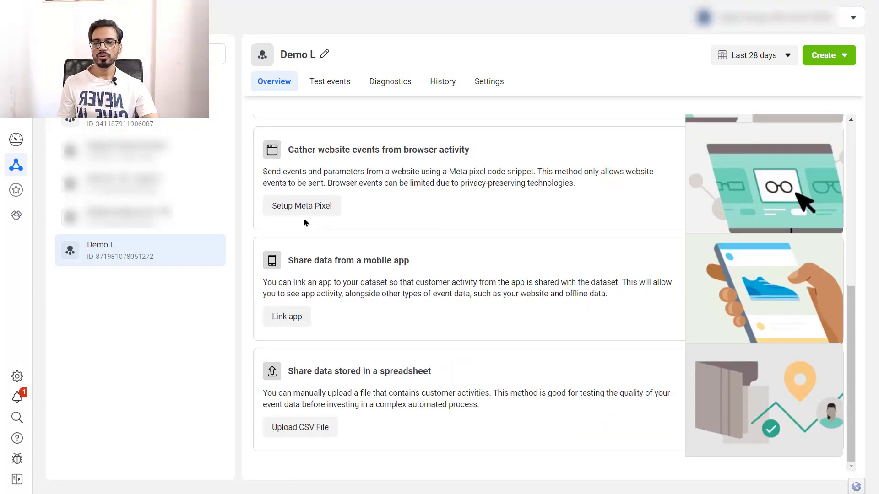
pyautogui.scroll(3, 302, 215)
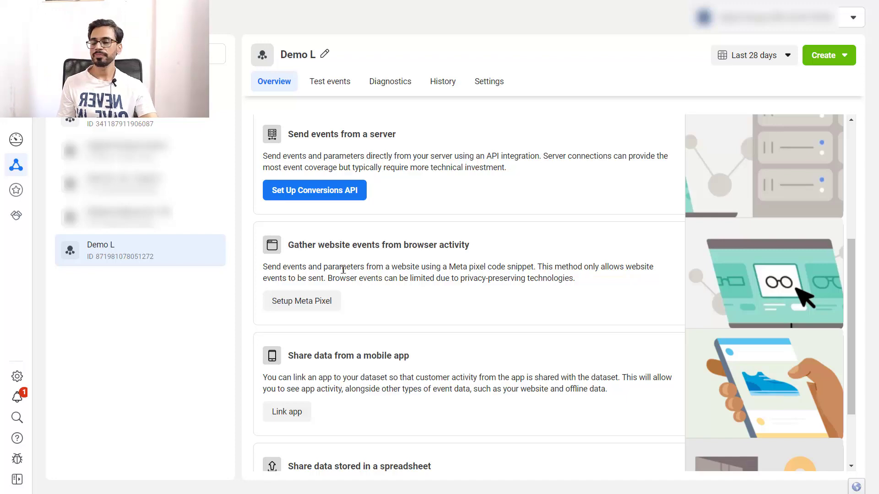
# Set up the Meta Pixel with manual code installation and copy its base code.
pyautogui.click(313, 308)
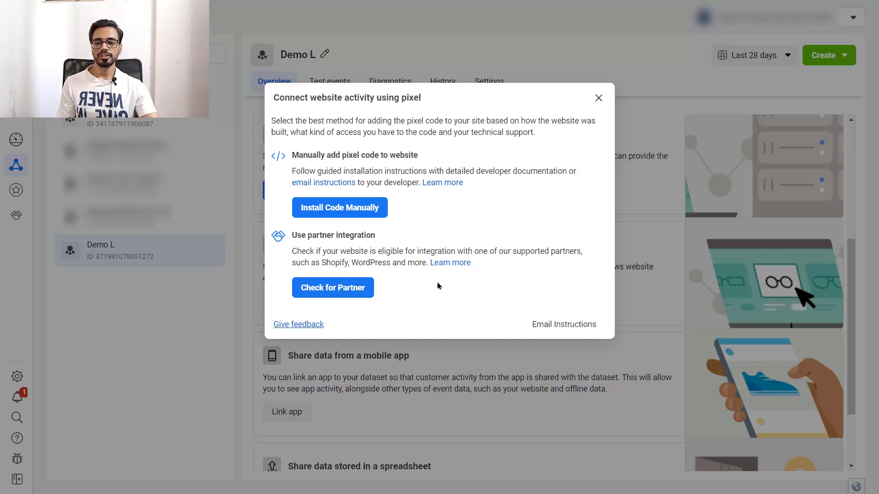
pyautogui.click(353, 212)
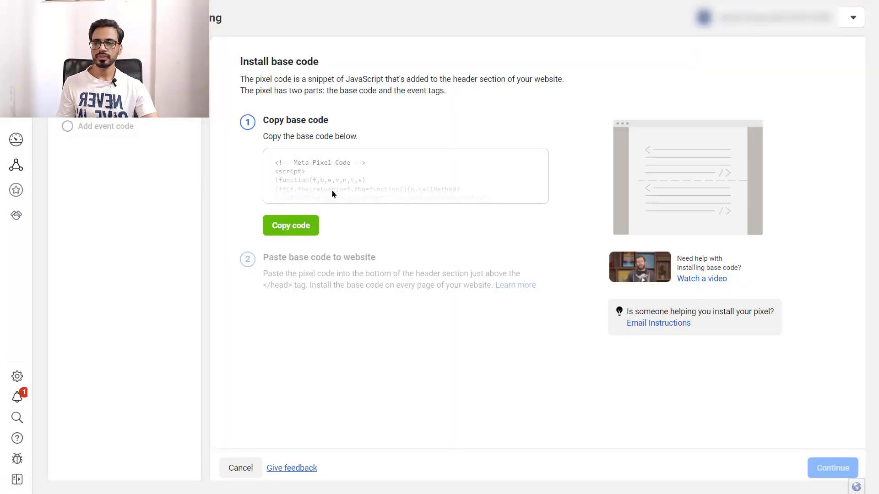
pyautogui.click(304, 226)
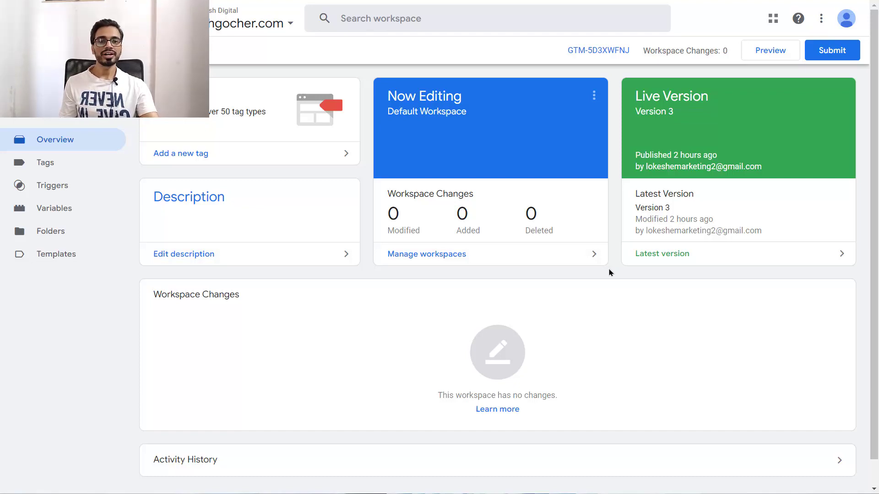
# Switch to Google Tag Manager, start a new tag and bring up the choice of tag types.
pyautogui.click(54, 164)
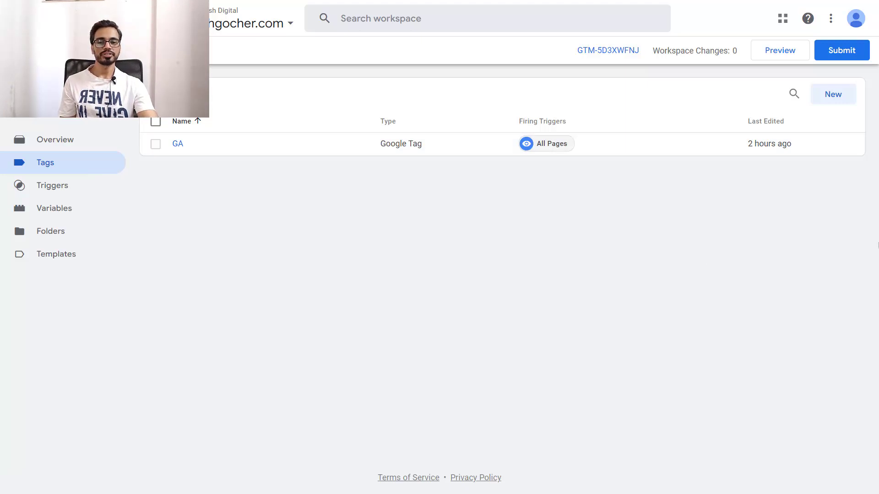
pyautogui.click(838, 101)
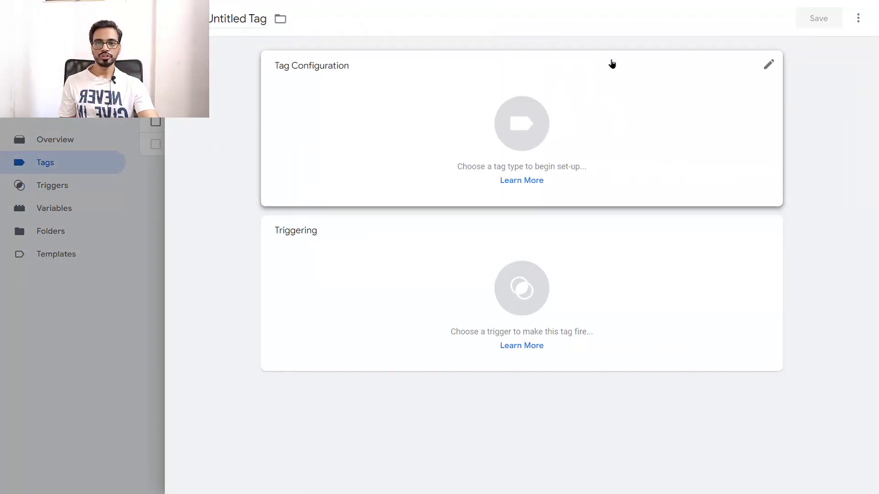
pyautogui.click(527, 130)
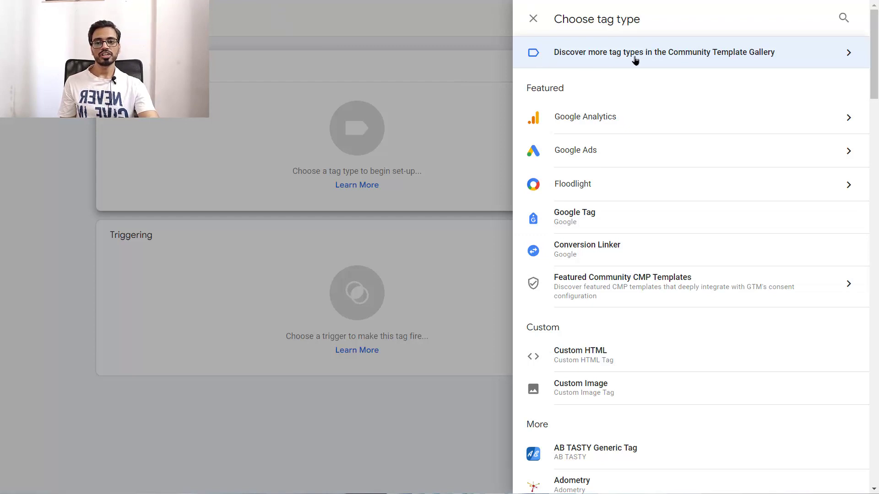
# Search the Community Template Gallery for "facebook" tag templates, then return to the tag types.
pyautogui.click(845, 54)
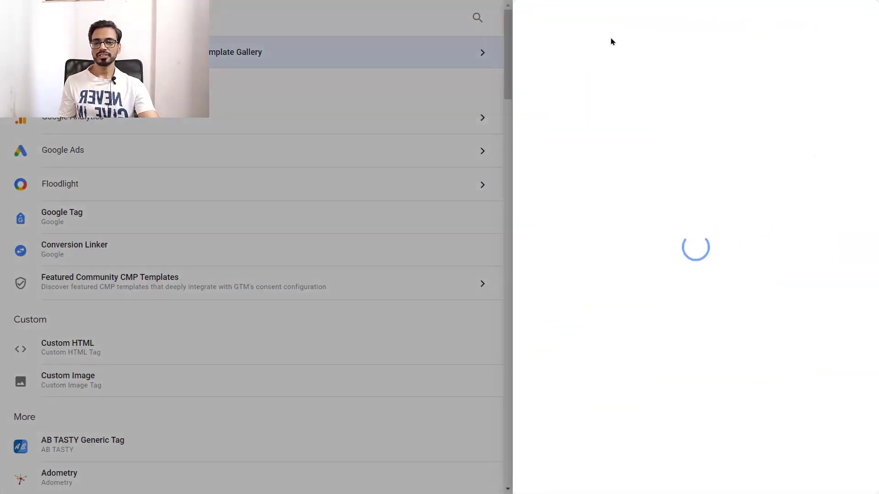
pyautogui.click(809, 25)
pyautogui.write('facebook')
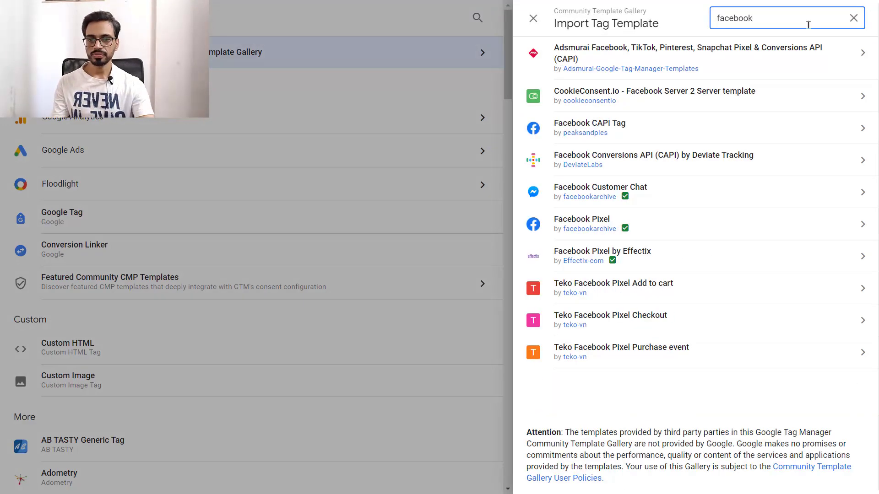
pyautogui.click(600, 224)
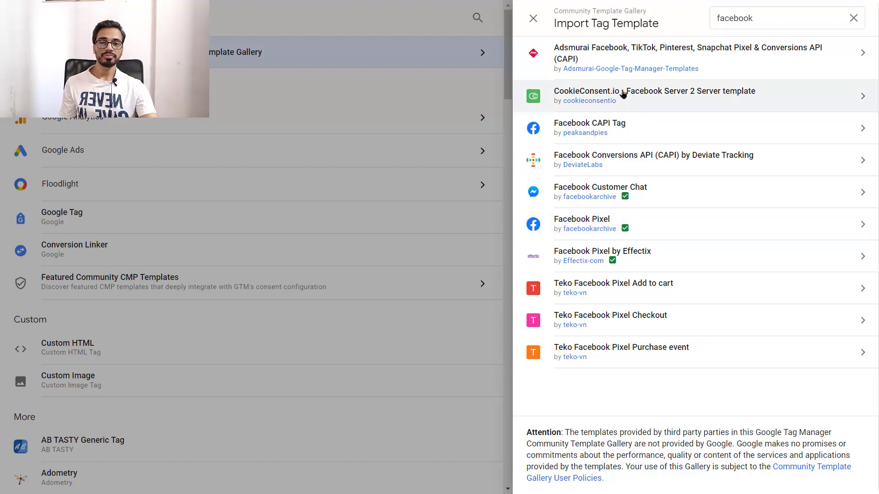
pyautogui.click(532, 20)
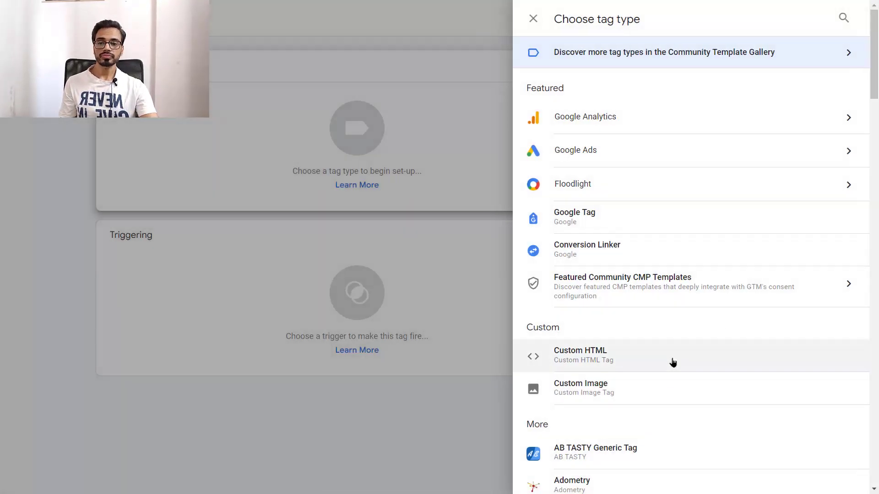
# Make the tag a Custom HTML tag and paste the copied Meta Pixel base code as its HTML.
pyautogui.click(727, 349)
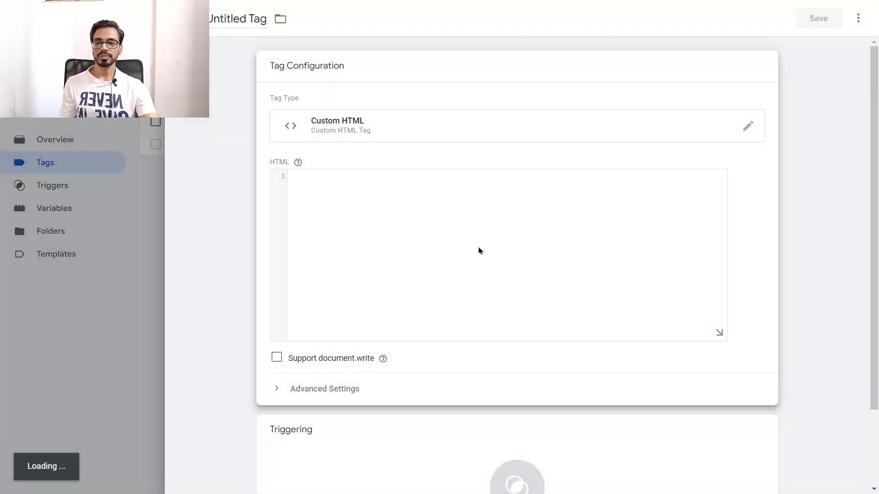
pyautogui.click(346, 128)
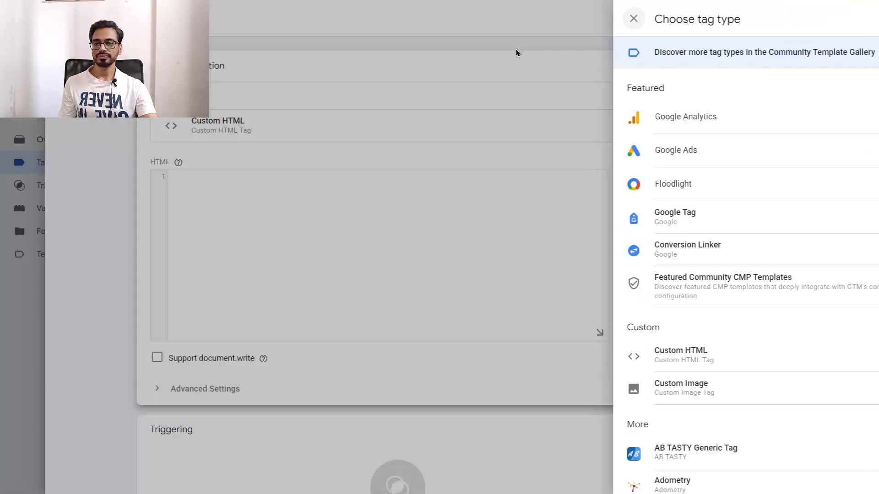
pyautogui.click(516, 53)
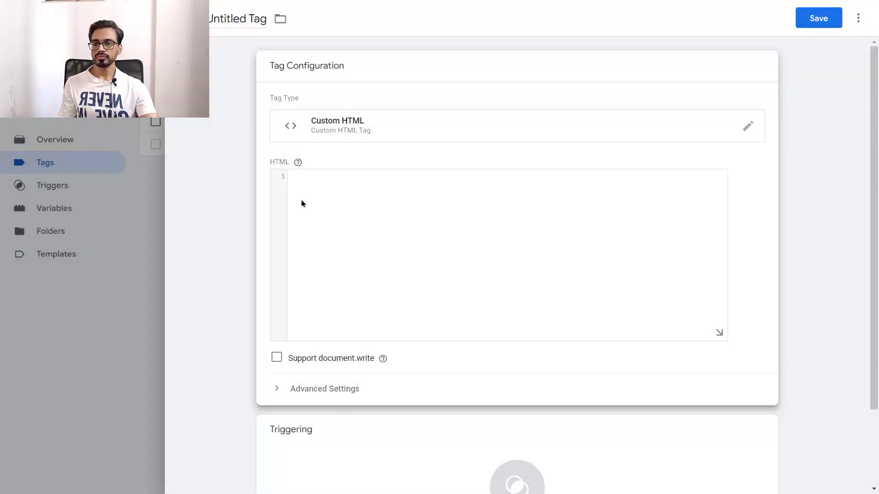
pyautogui.click(320, 204)
pyautogui.hotkey('ctrl', 'v')
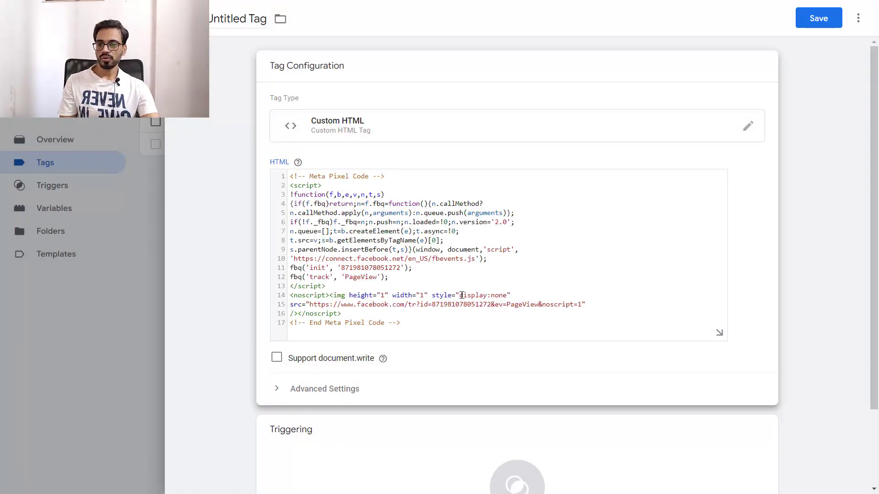
# Examine the pasted pixel code and the tag's Advanced Settings.
pyautogui.scroll(-2, 476, 288)
pyautogui.scroll(2, 478, 282)
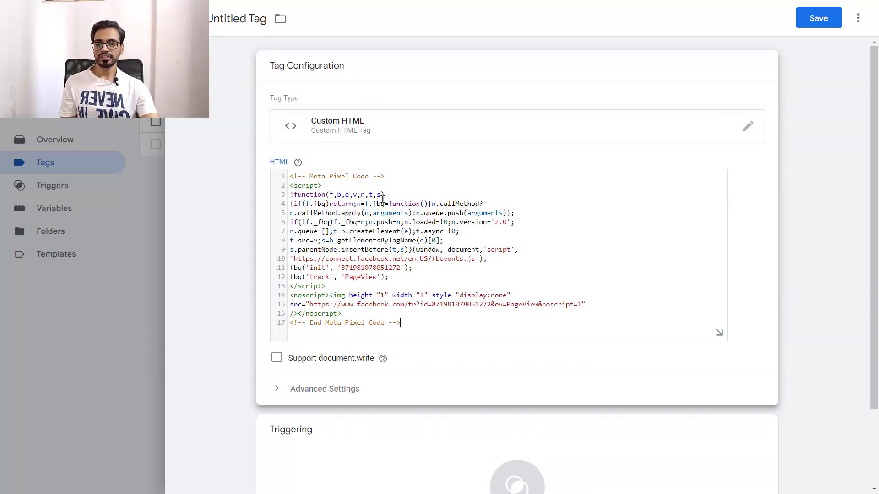
pyautogui.scroll(-2, 460, 312)
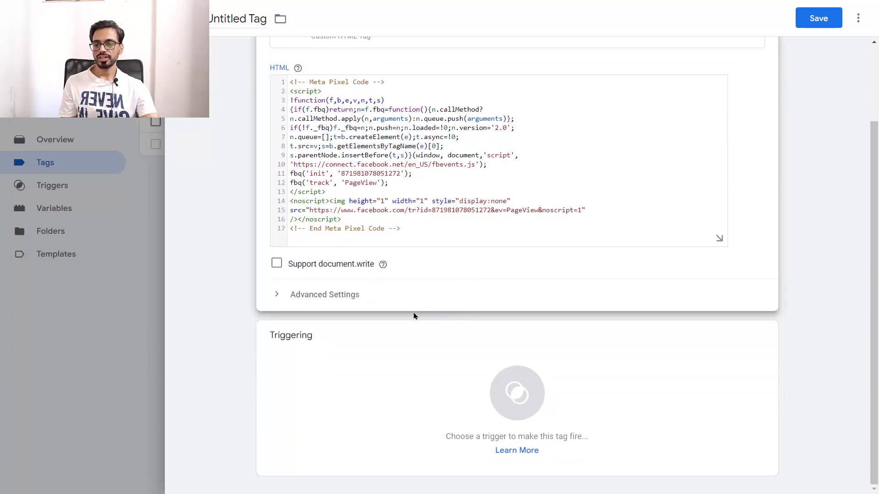
pyautogui.click(286, 296)
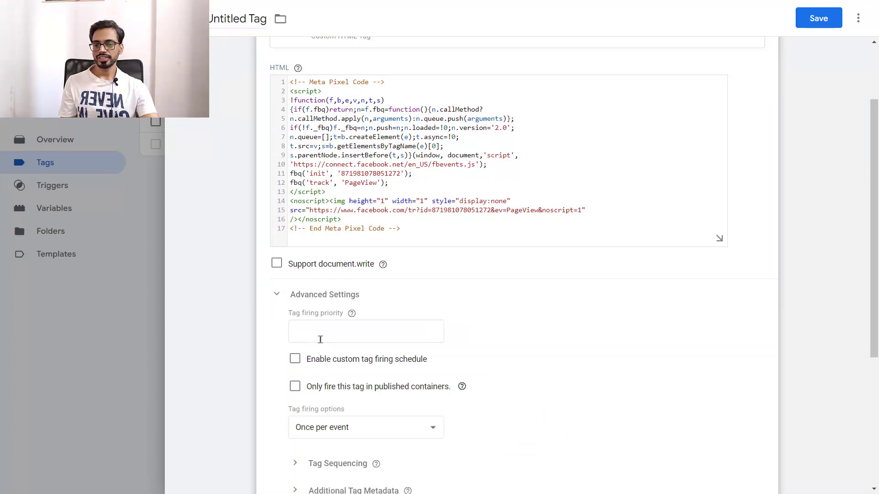
pyautogui.click(282, 298)
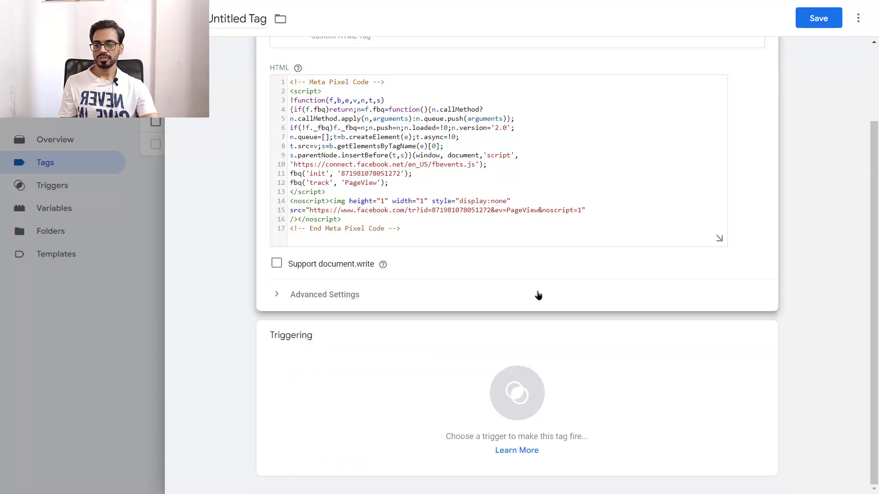
pyautogui.scroll(2, 630, 204)
pyautogui.scroll(-3, 633, 226)
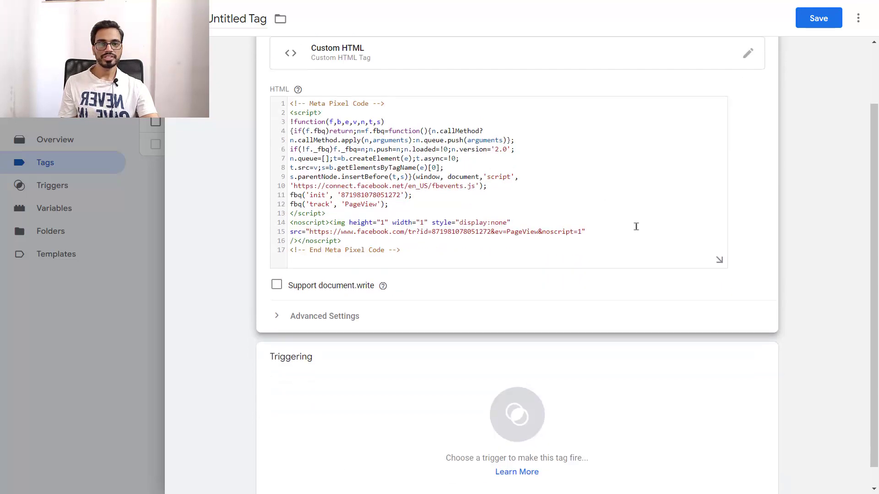
# Assign the All Pages page view trigger as the tag's firing trigger.
pyautogui.click(520, 392)
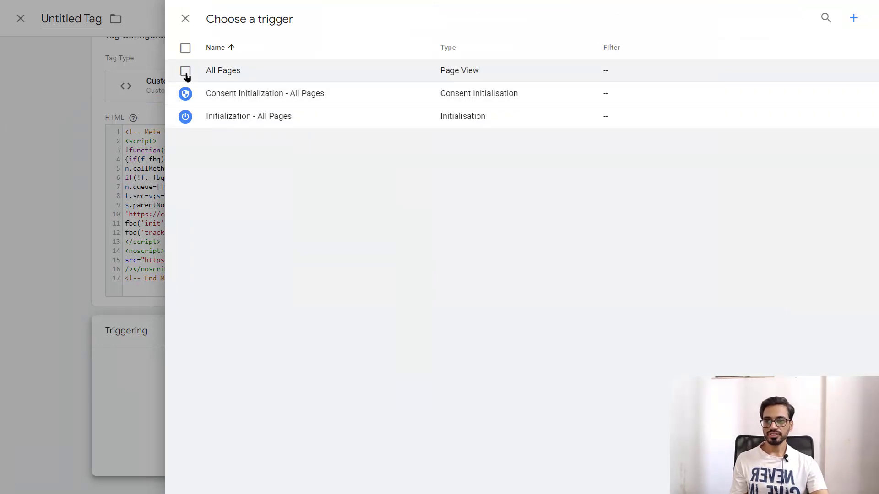
pyautogui.click(185, 49)
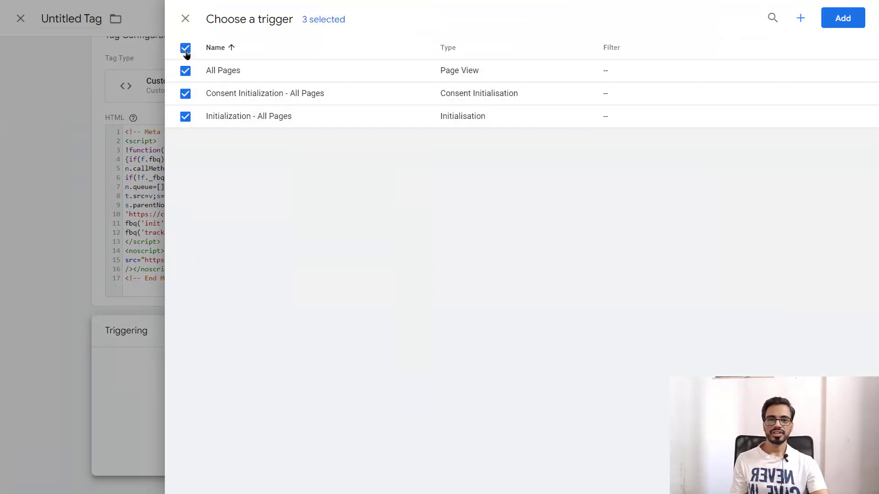
pyautogui.click(185, 50)
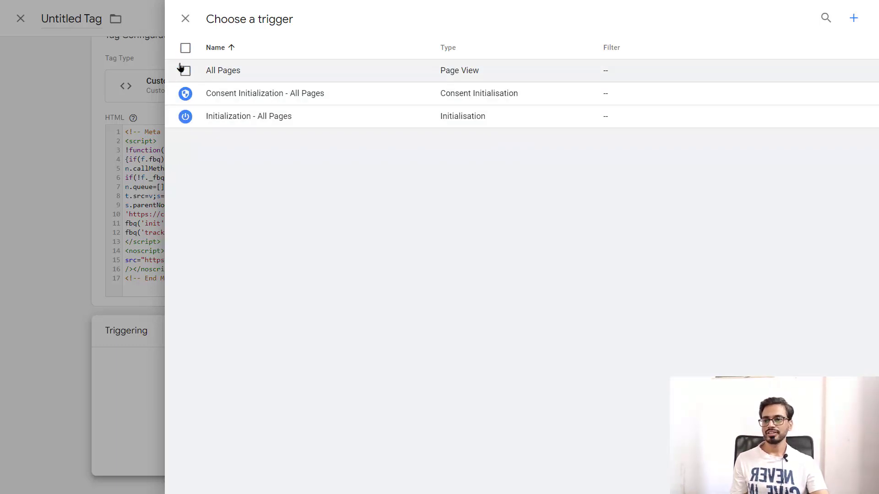
pyautogui.click(186, 71)
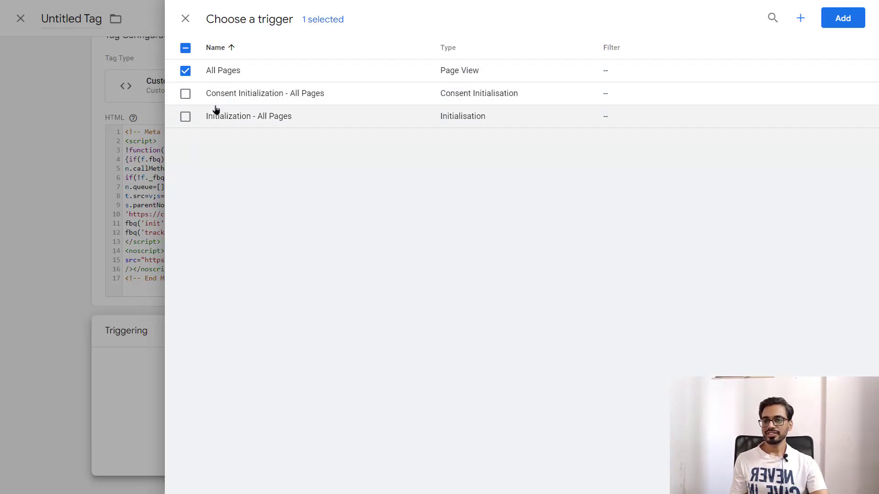
pyautogui.click(186, 71)
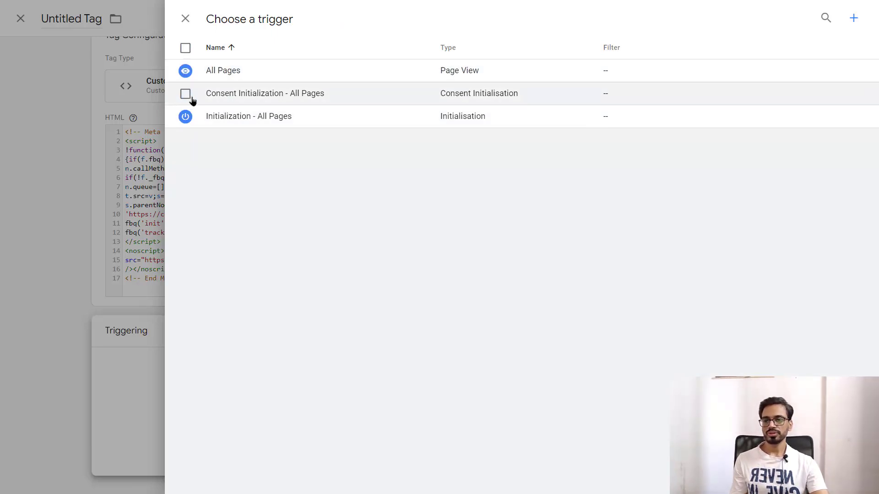
pyautogui.click(216, 78)
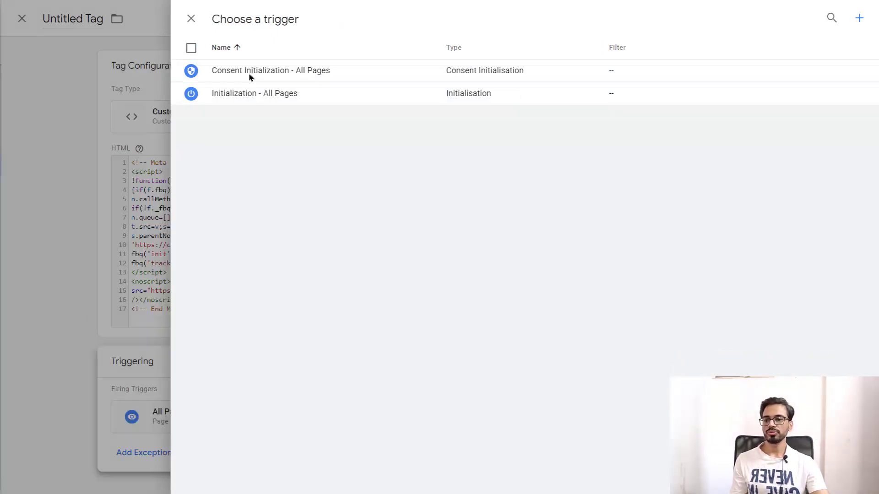
pyautogui.press('Escape')
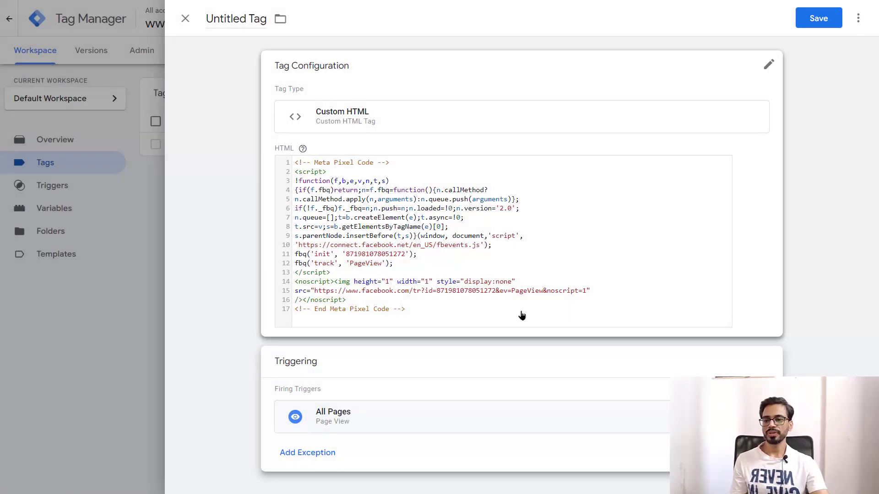
# Save the new tag under the name FB Pixel Base.
pyautogui.click(817, 22)
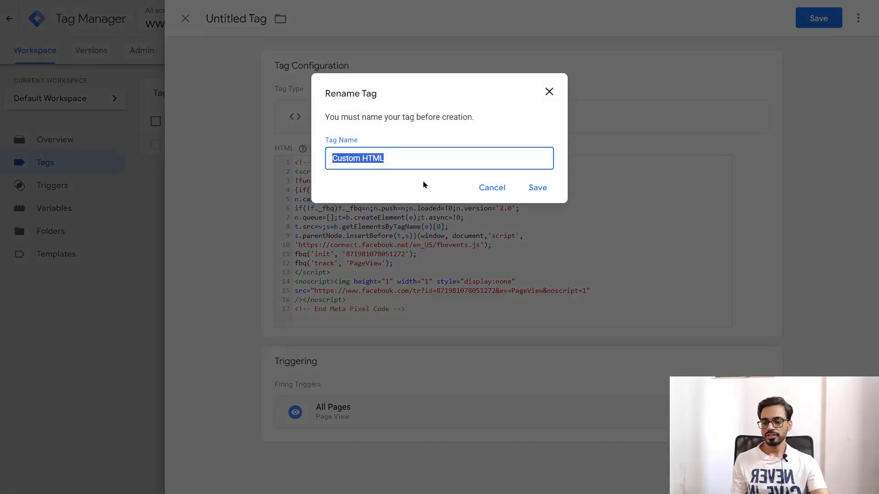
pyautogui.write('FB Pixel Basic')
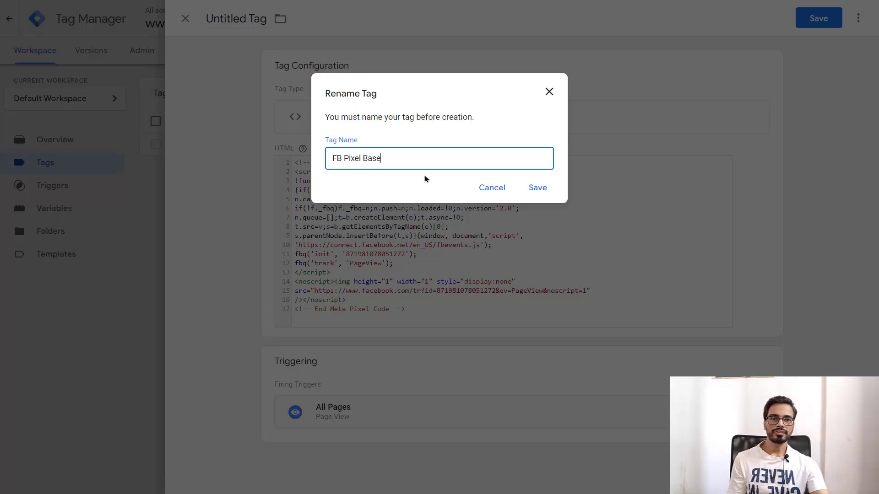
pyautogui.click(538, 188)
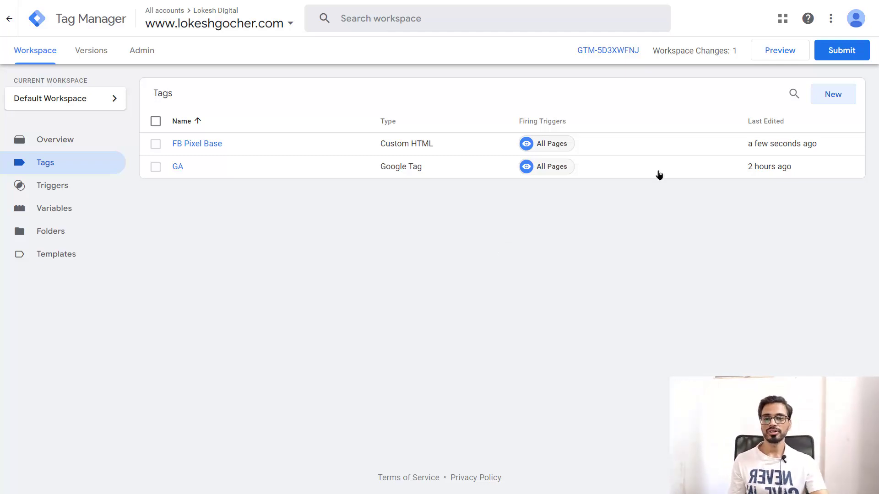
# Start the container's preview mode and connect Tag Assistant to the website, including the debug signal in the URL.
pyautogui.click(779, 52)
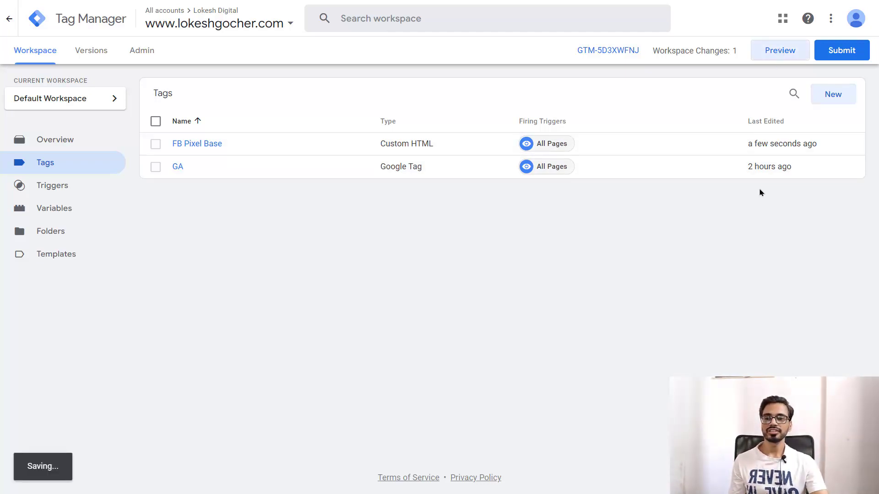
pyautogui.press('F11')
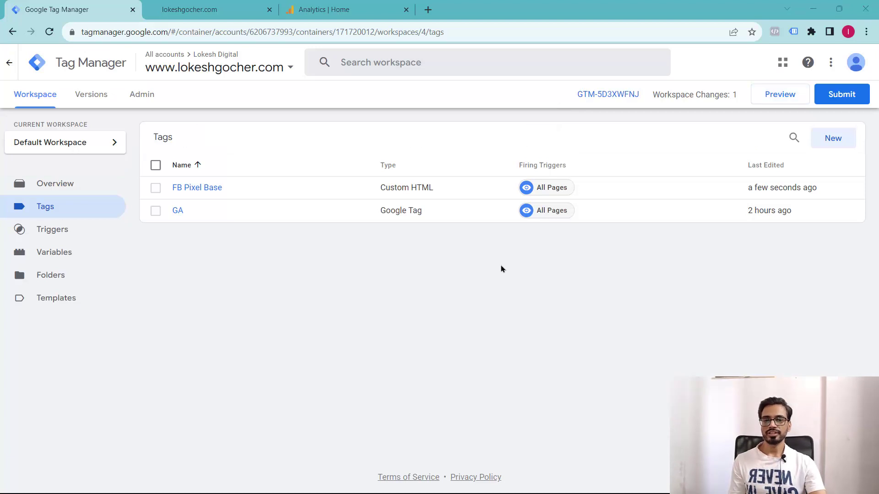
pyautogui.click(784, 95)
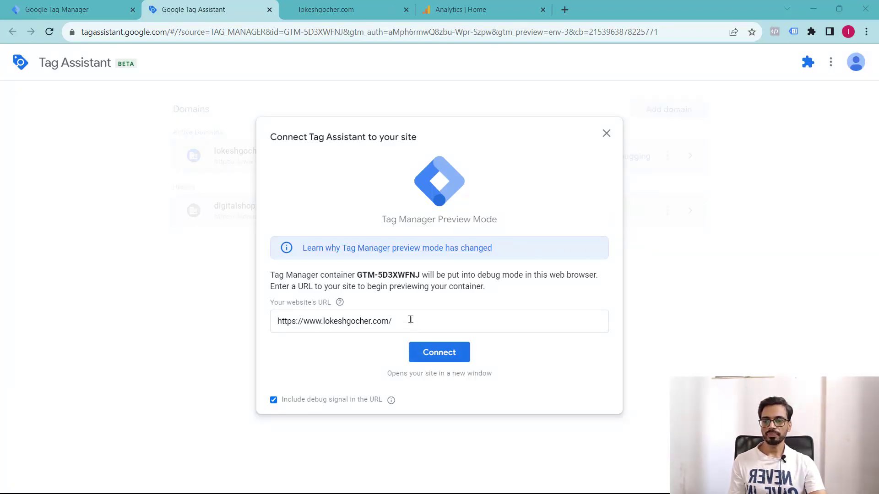
pyautogui.click(437, 354)
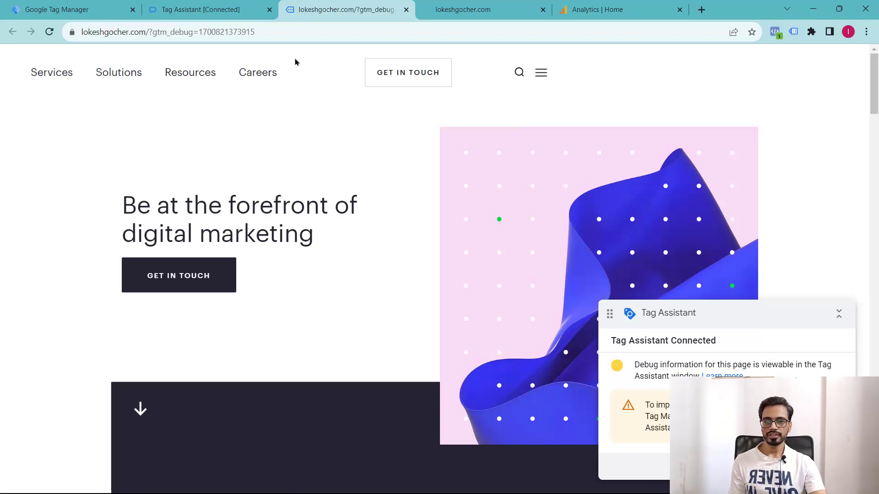
pyautogui.click(209, 11)
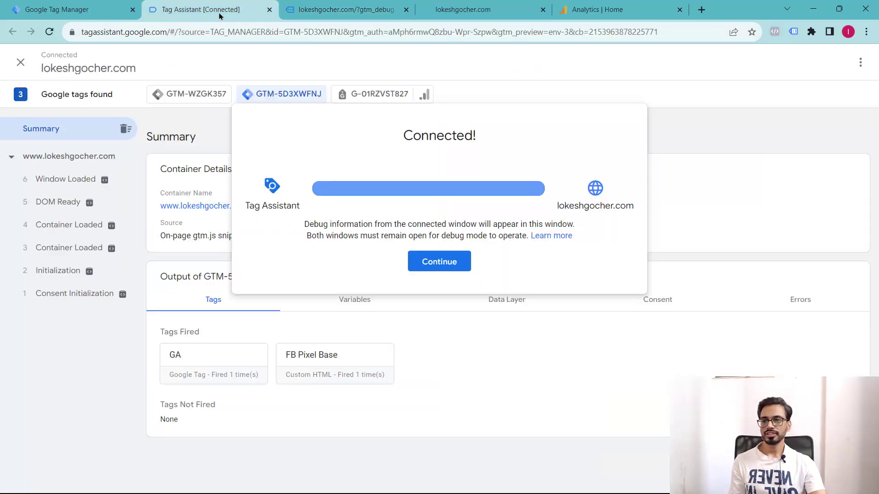
pyautogui.click(434, 264)
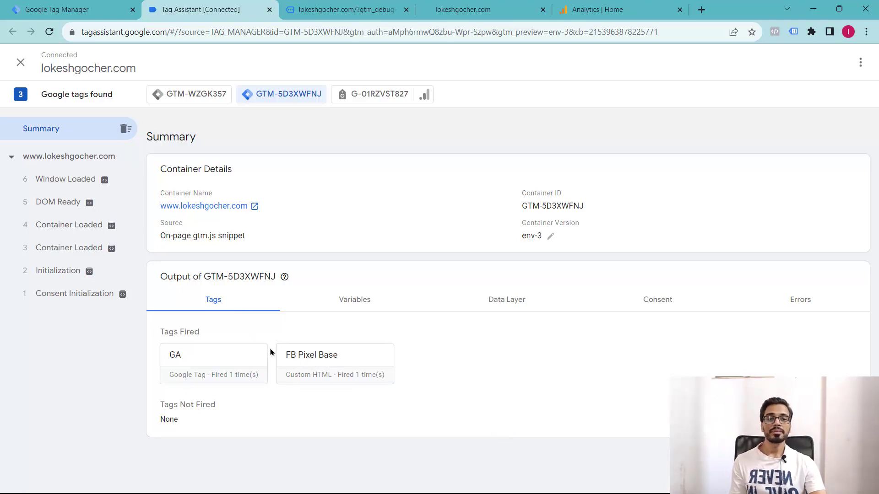
# Examine the FB Pixel Base tag's HTML, firing trigger and firing status for the Container Loaded event.
pyautogui.click(319, 367)
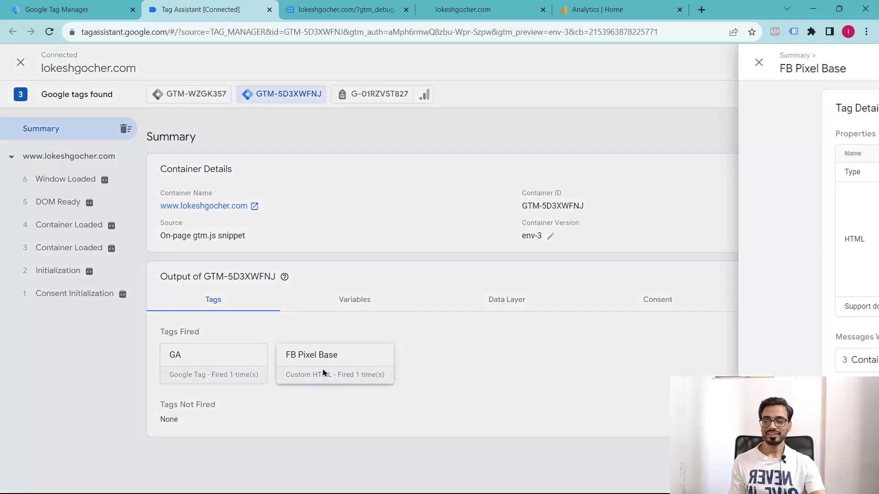
pyautogui.moveTo(359, 205); pyautogui.dragTo(435, 310)
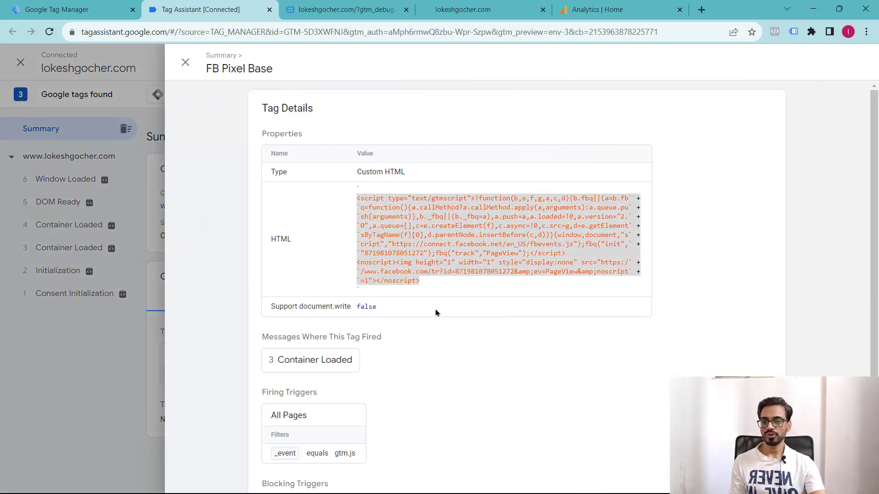
pyautogui.scroll(-1, 413, 361)
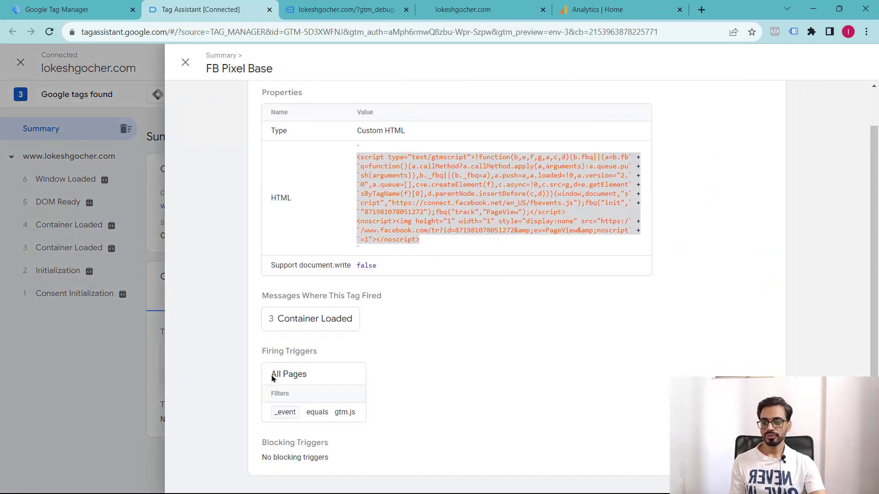
pyautogui.moveTo(272, 374); pyautogui.dragTo(310, 374)
pyautogui.click(315, 320)
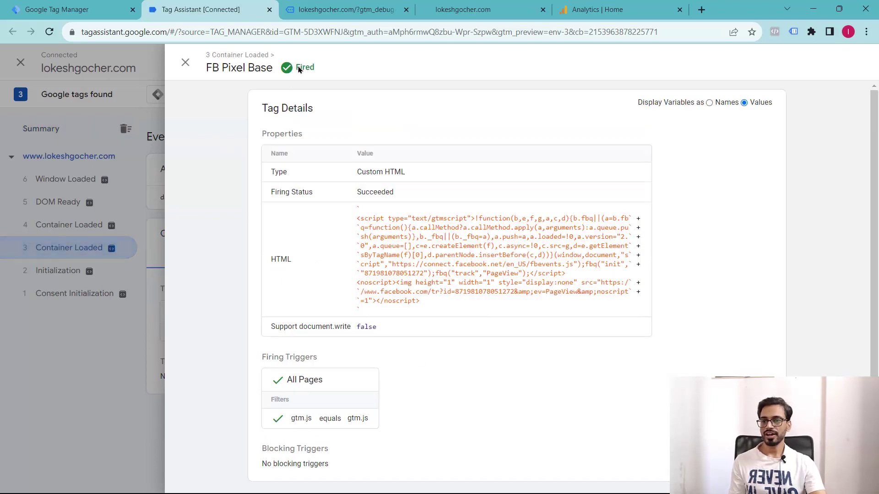
pyautogui.moveTo(298, 69); pyautogui.dragTo(324, 70)
pyautogui.click(185, 63)
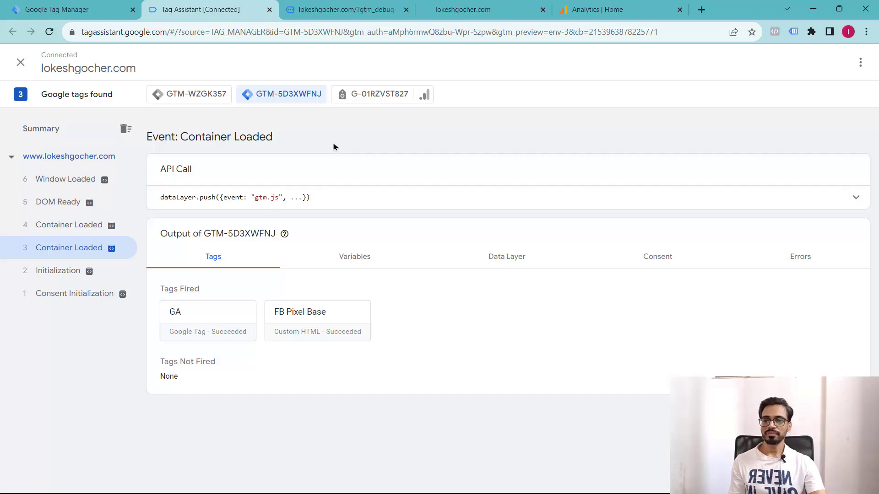
# Look through the other Google tags found on the site, ending on the summary of container GTM-5D3XWFNJ.
pyautogui.click(402, 94)
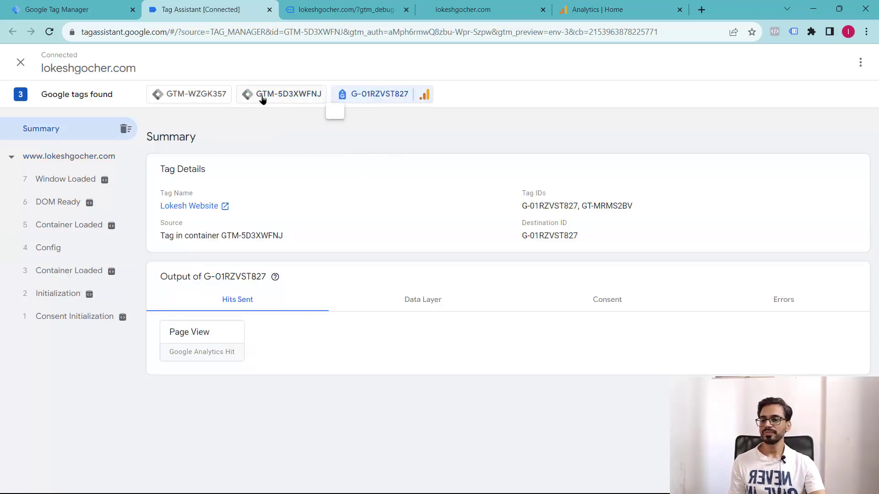
pyautogui.click(260, 96)
pyautogui.click(210, 96)
pyautogui.click(263, 97)
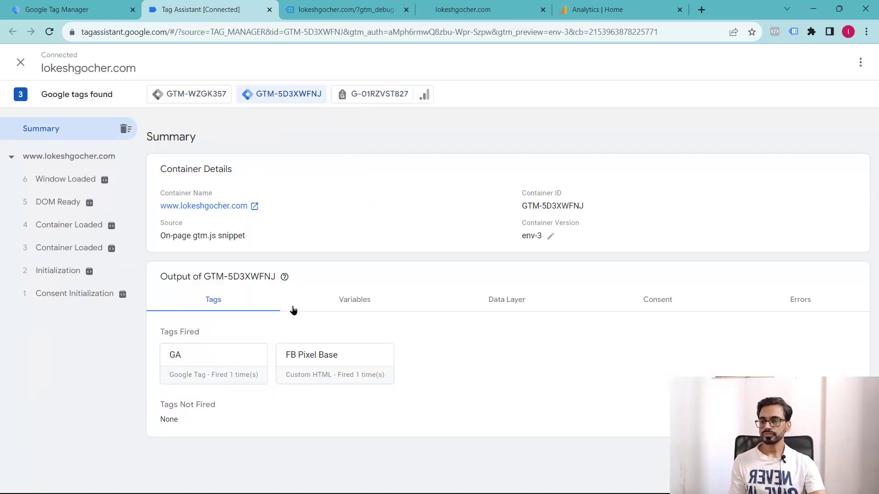
# Close the debug site and Tag Assistant, and check Meta Pixel Helper on the live website before returning to Tag Manager.
pyautogui.click(323, 15)
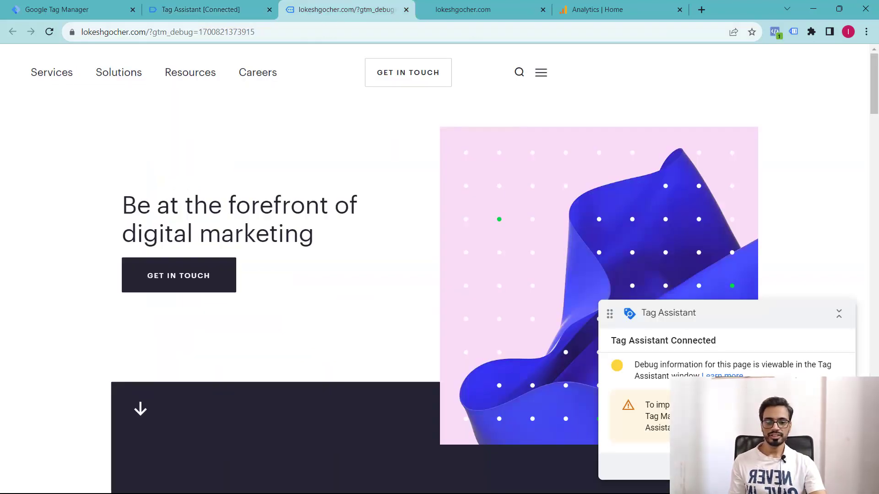
pyautogui.hotkey('ctrl', 'w')
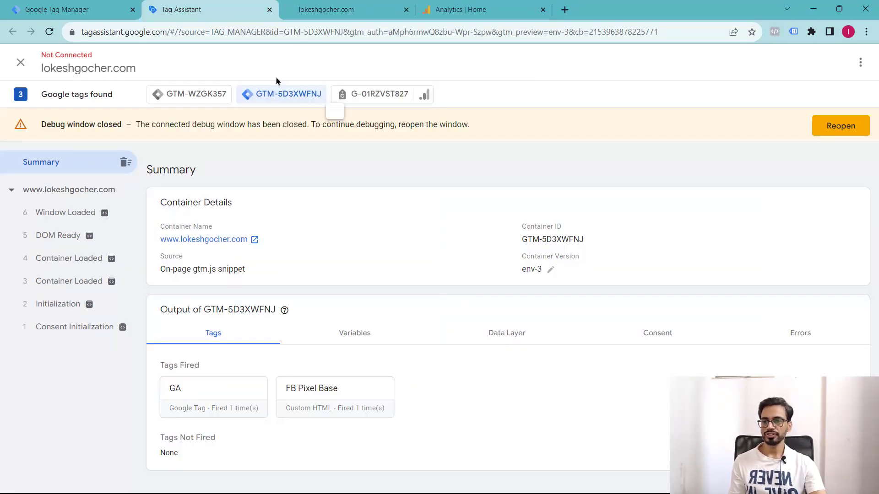
pyautogui.click(269, 10)
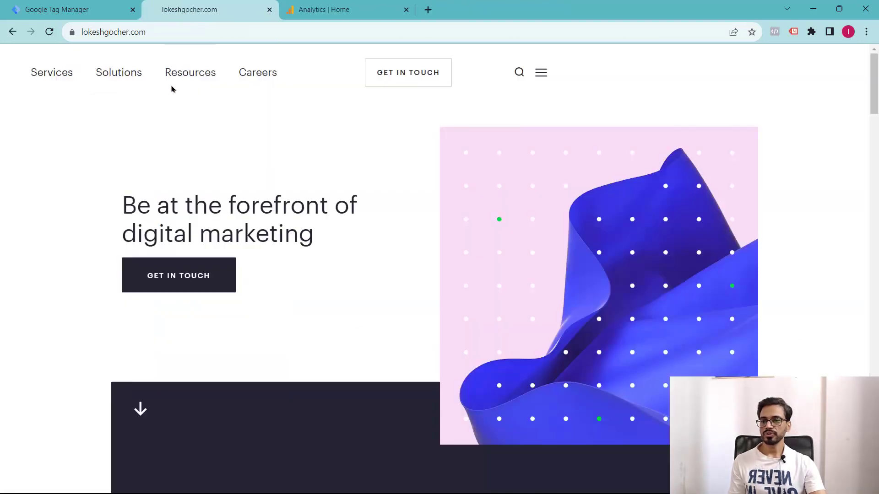
pyautogui.click(94, 13)
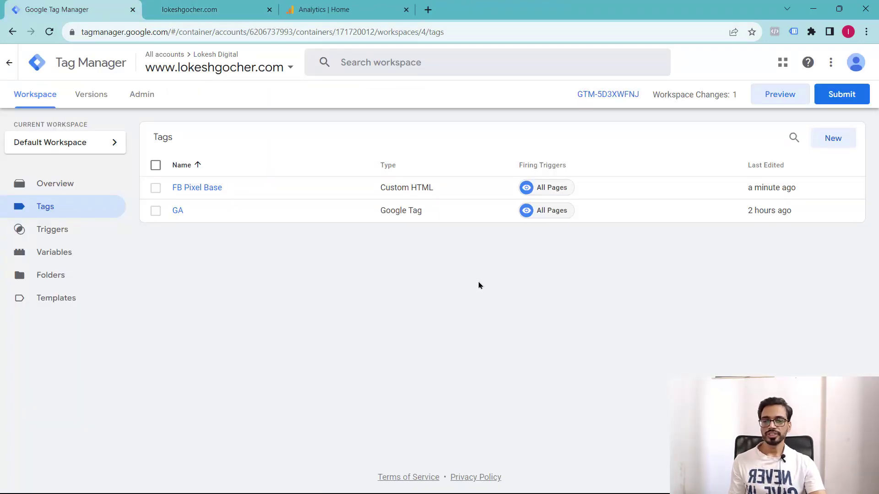
pyautogui.click(219, 9)
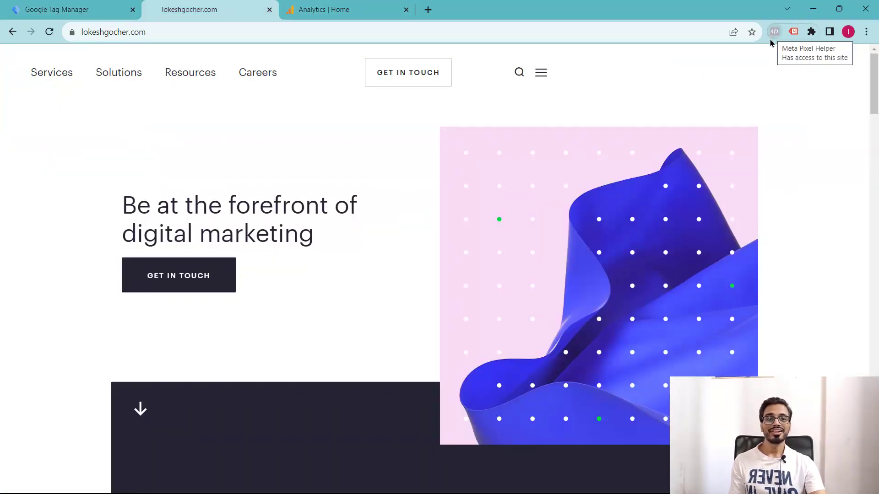
pyautogui.click(85, 18)
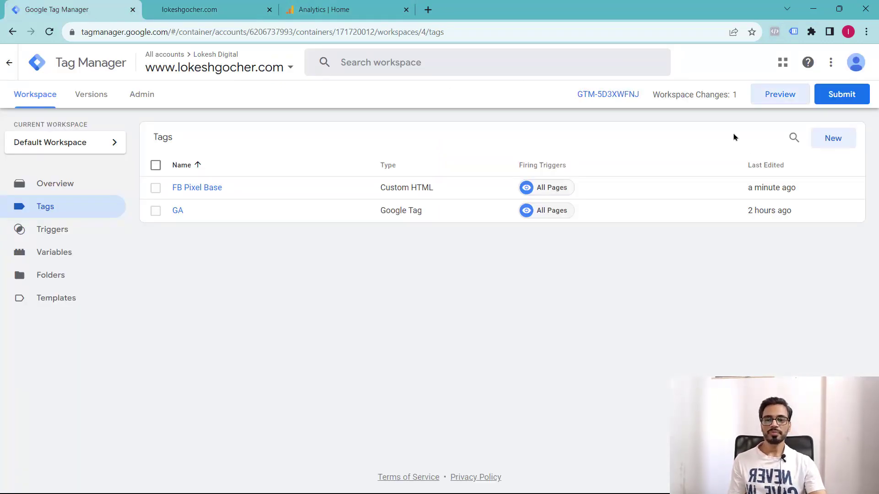
# Begin submitting the workspace changes, with FB Pixel Installed as both the version name and the version description.
pyautogui.click(839, 95)
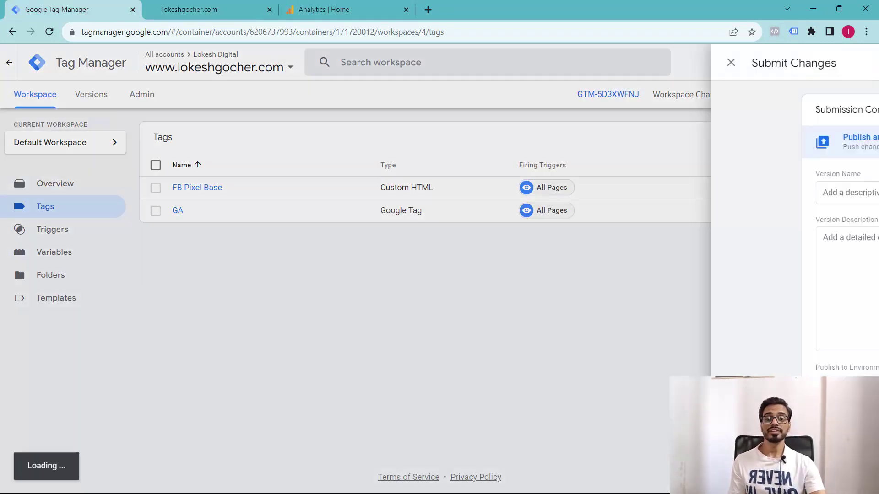
pyautogui.click(336, 196)
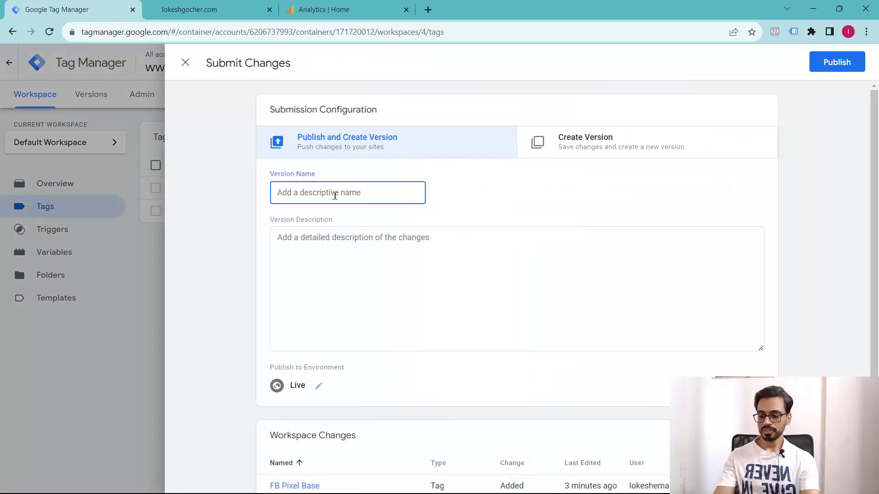
pyautogui.write('FB Pixel Installed')
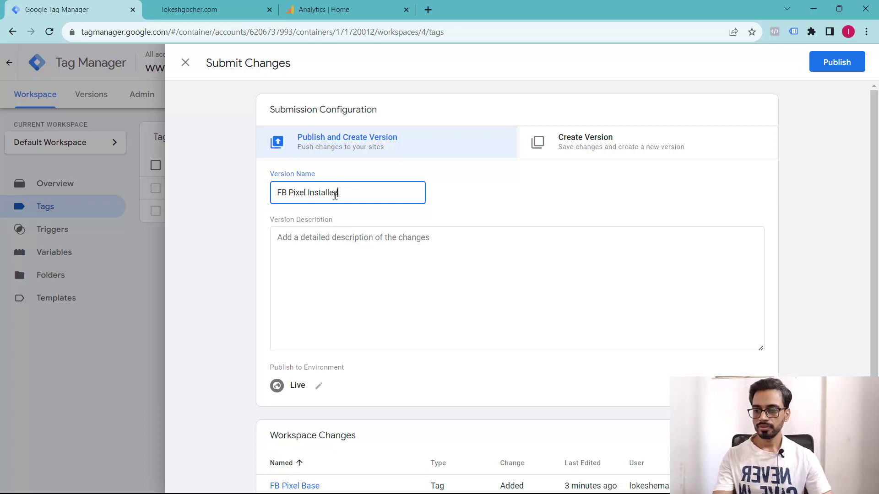
pyautogui.hotkey('ctrl', 'a')
pyautogui.hotkey('ctrl', 'c')
pyautogui.click(353, 249)
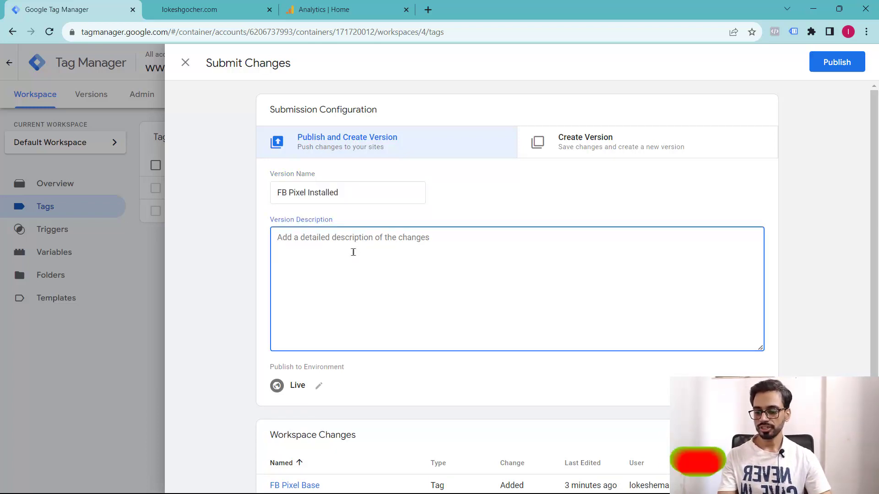
pyautogui.hotkey('ctrl', 'v')
pyautogui.scroll(-1, 384, 288)
pyautogui.scroll(1, 385, 288)
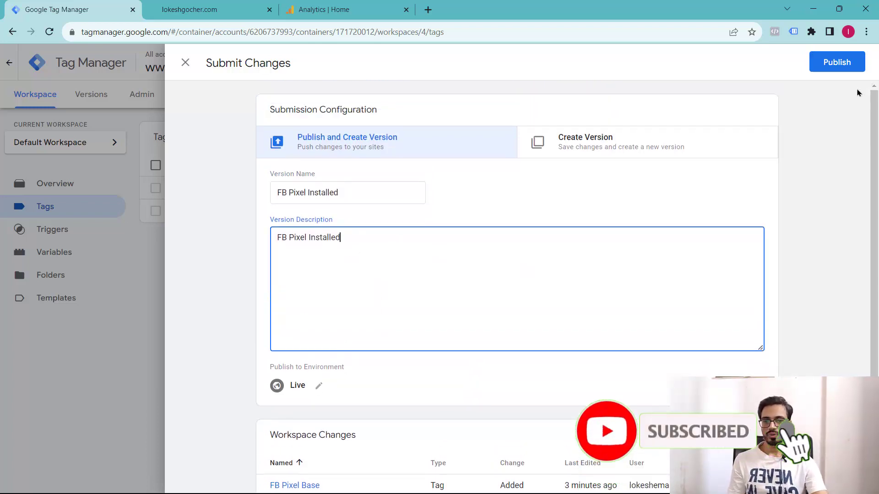
# Publish the version to the Live environment and return to the workspace's list of tags.
pyautogui.click(837, 62)
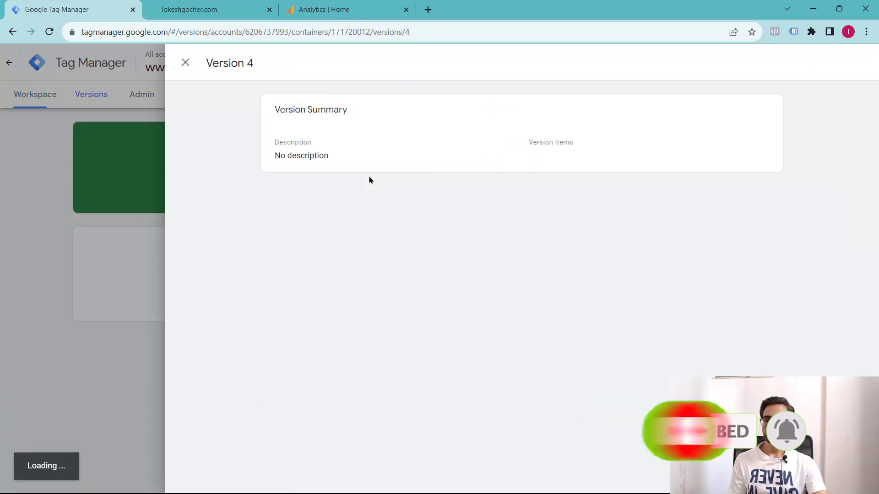
pyautogui.click(186, 63)
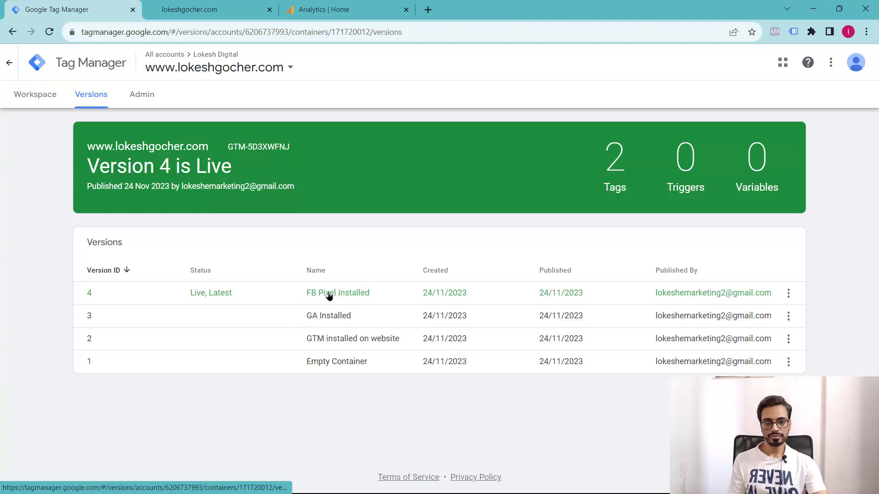
pyautogui.click(37, 96)
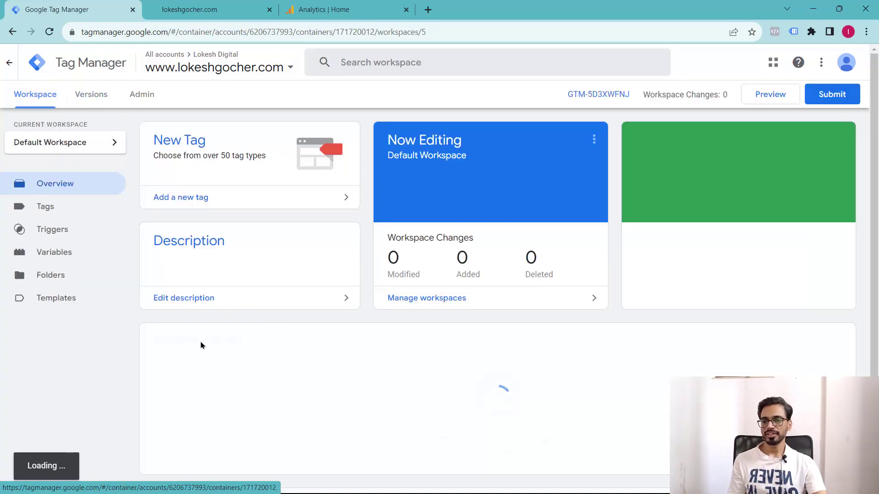
pyautogui.click(48, 209)
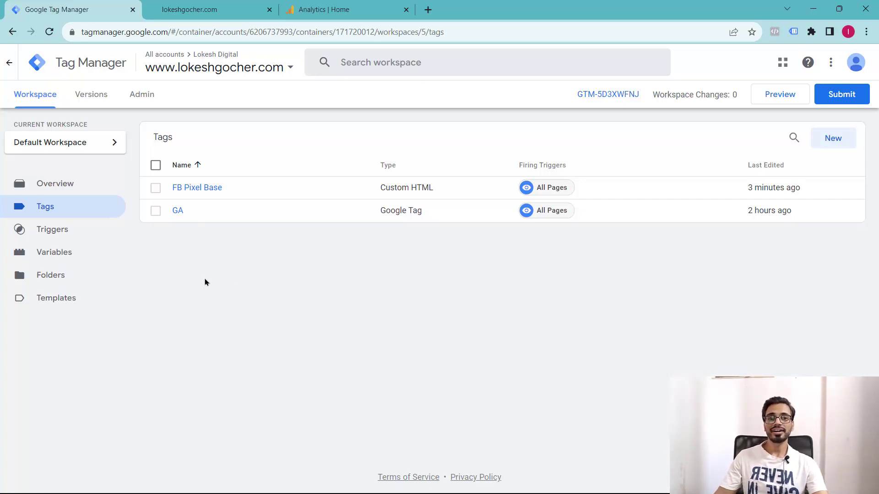
# Reload the live website and inspect the installed pixel with Meta Pixel Helper.
pyautogui.click(215, 11)
pyautogui.click(49, 32)
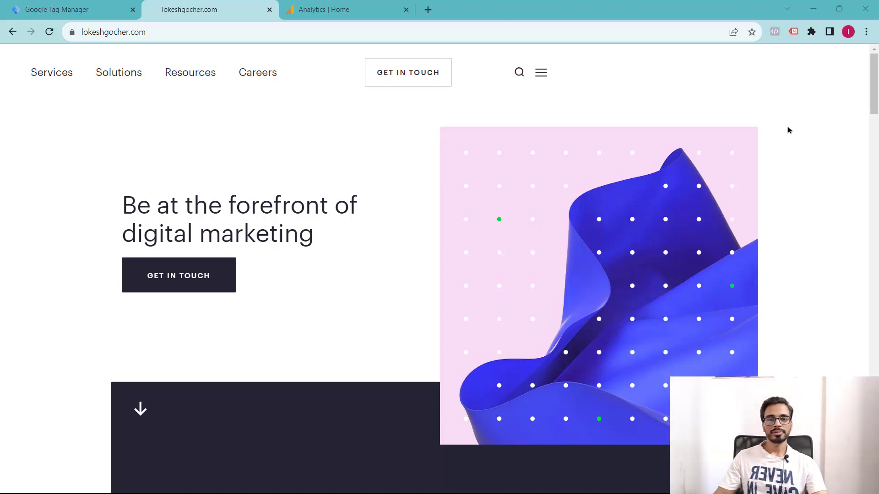
pyautogui.click(775, 31)
pyautogui.click(813, 83)
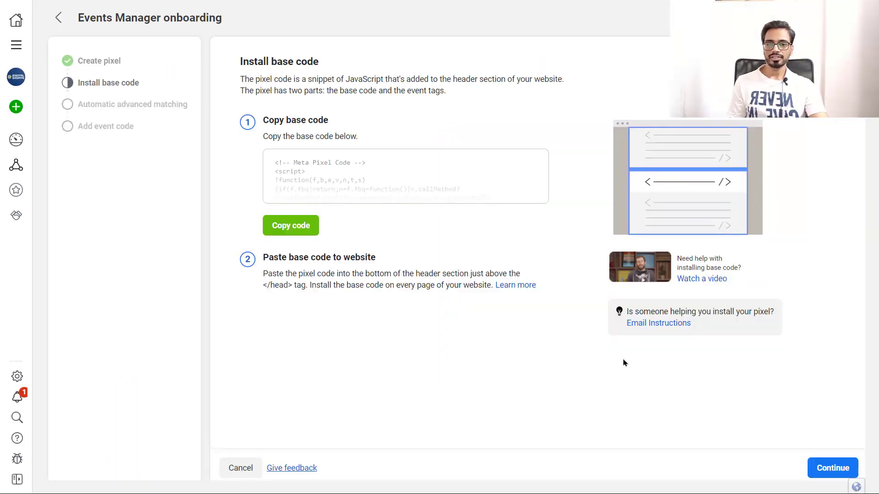
# In Meta Events Manager, continue past the base code installation and turn on automatic advanced matching.
pyautogui.click(829, 470)
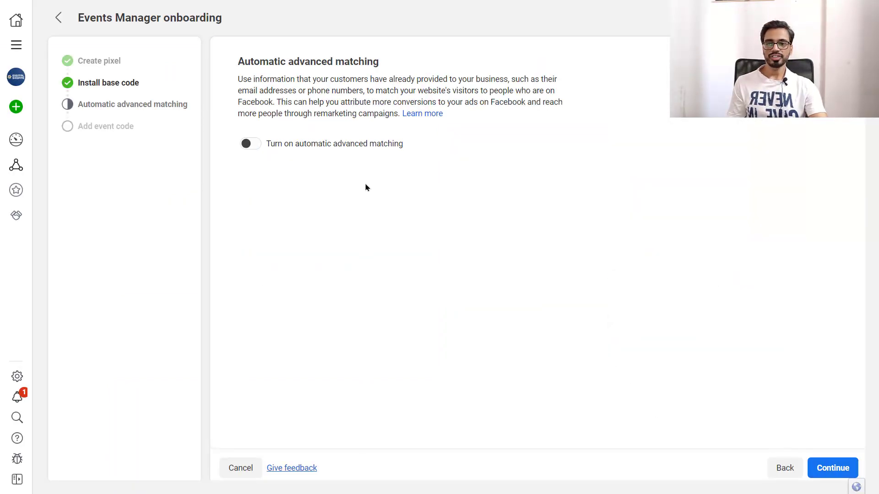
pyautogui.click(254, 144)
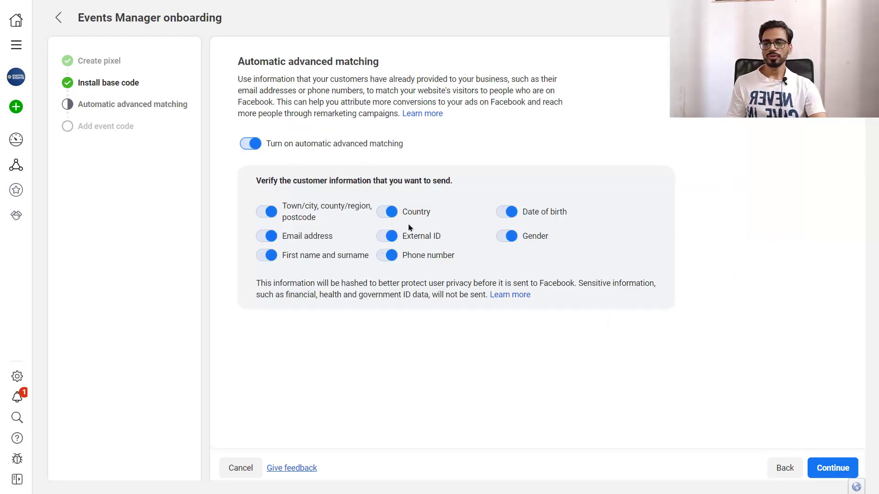
# Continue with all customer information fields kept for advanced matching, skip adding event code, and leave the pixel creation workflow.
pyautogui.click(822, 467)
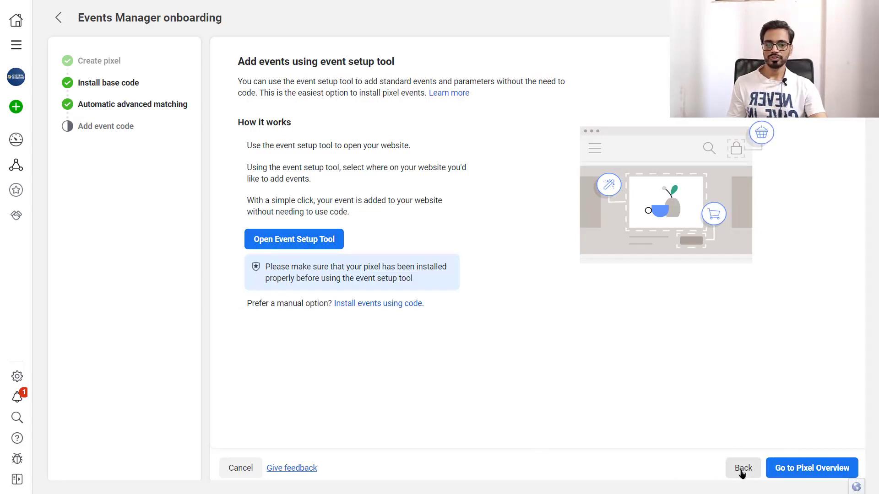
pyautogui.click(241, 468)
pyautogui.click(525, 196)
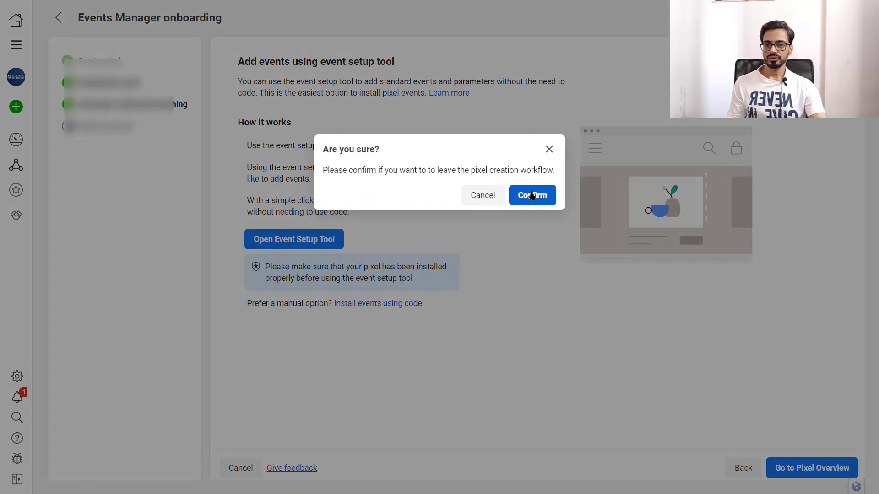
# Look over the Demo L pixel's overview and activity sections, and reload the Events Manager page.
pyautogui.scroll(-3, 595, 367)
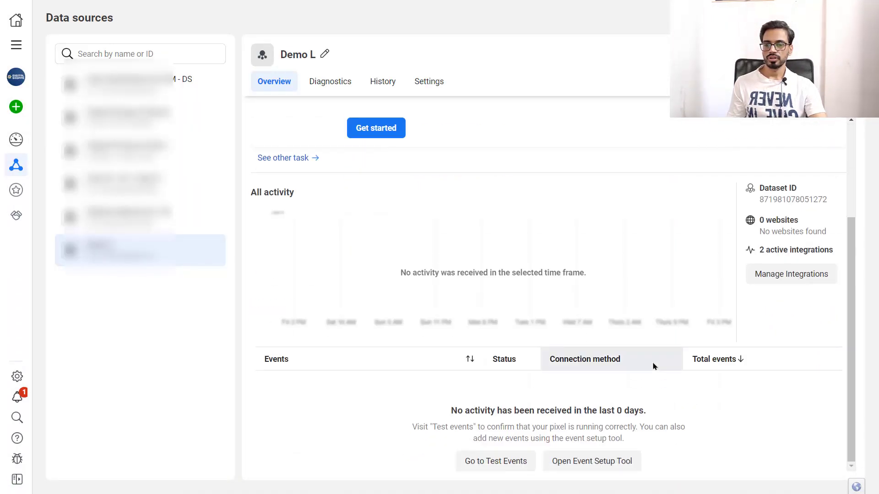
pyautogui.scroll(3, 653, 365)
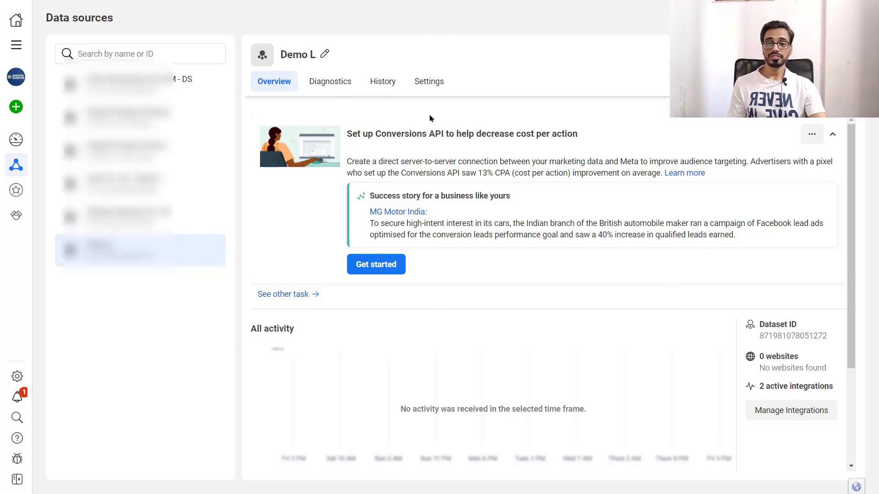
pyautogui.rightClick(487, 41)
pyautogui.click(529, 95)
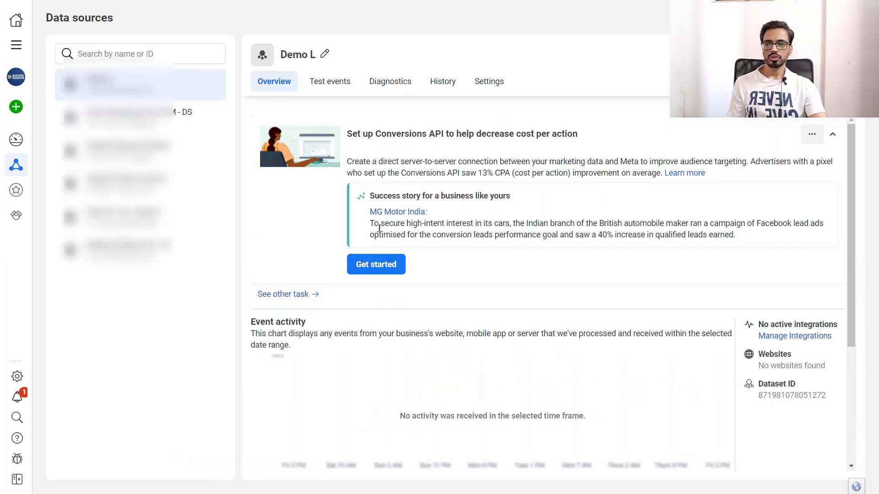
# Set up a website event test for the Demo L pixel with the site's URL and open the website from it.
pyautogui.click(340, 86)
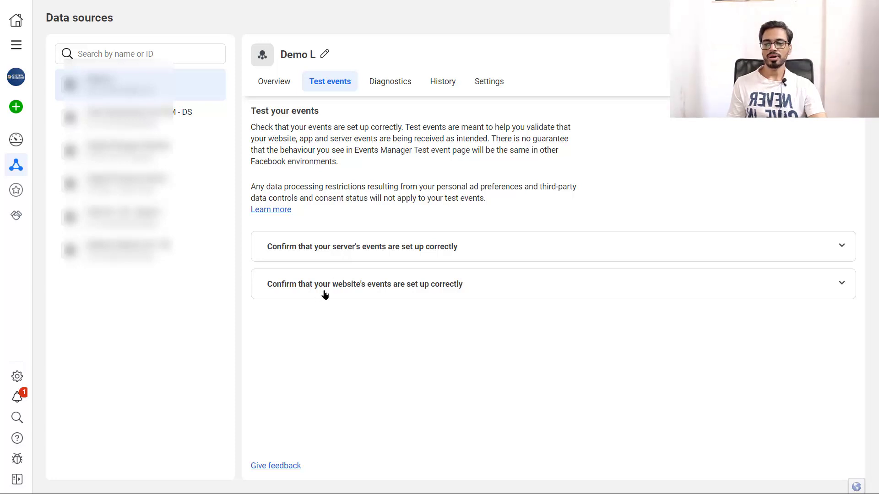
pyautogui.click(375, 289)
pyautogui.click(334, 399)
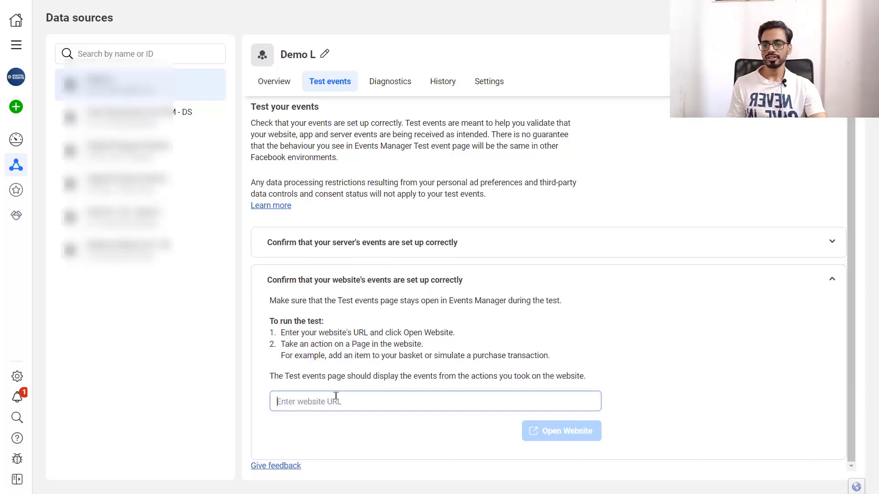
pyautogui.write('www.lokeshgoc')
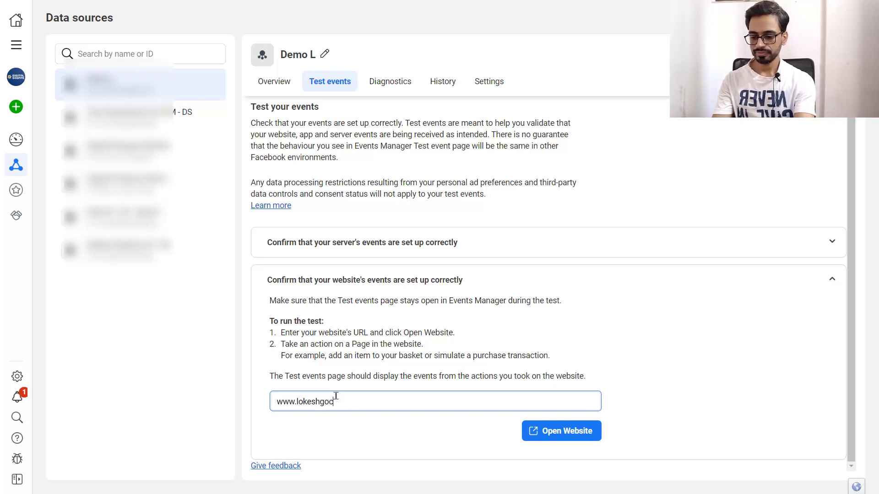
pyautogui.write('her.com')
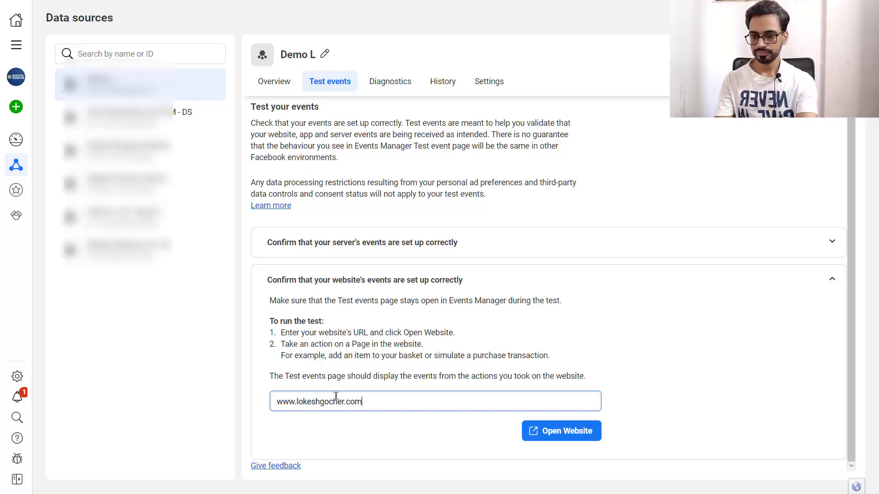
pyautogui.click(593, 437)
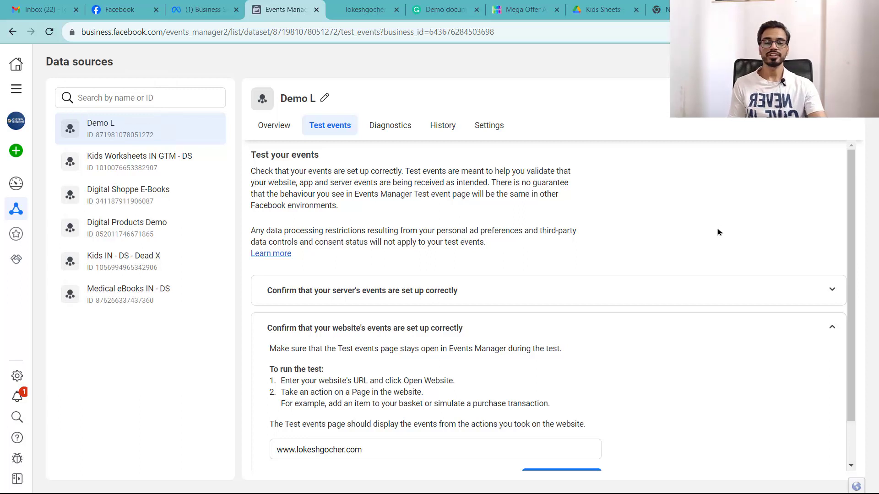
pyautogui.scroll(-1, 617, 267)
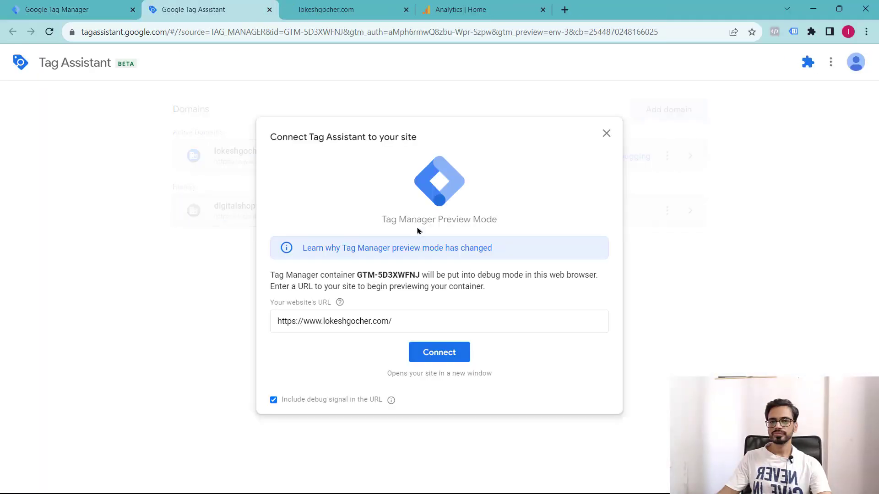
# Connect Tag Assistant to the website in preview mode and inspect the PageView event with Meta Pixel Helper.
pyautogui.click(440, 352)
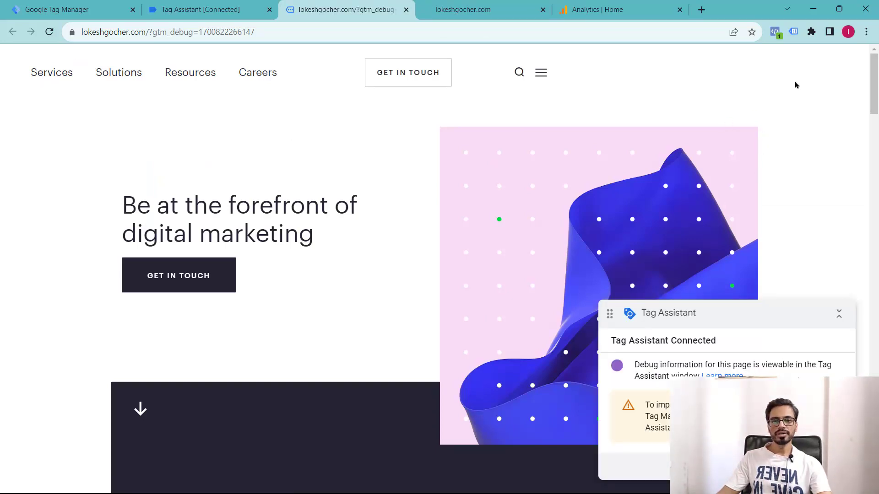
pyautogui.click(775, 32)
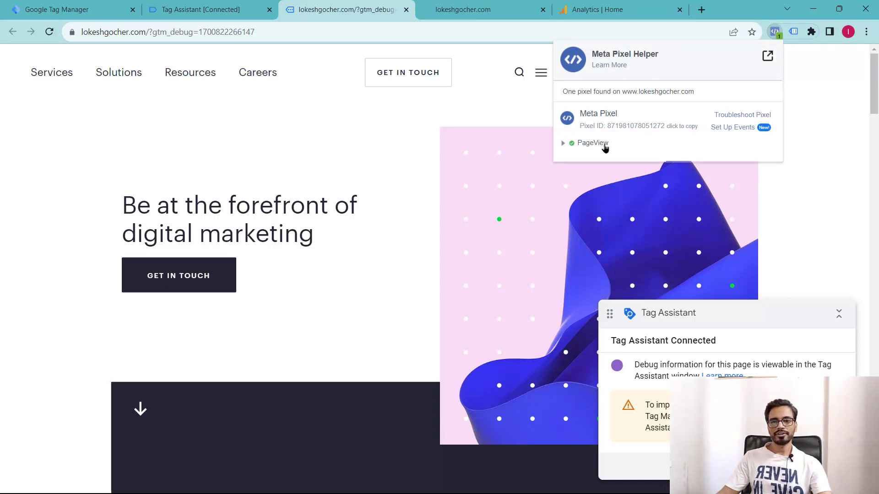
pyautogui.click(562, 145)
pyautogui.click(562, 144)
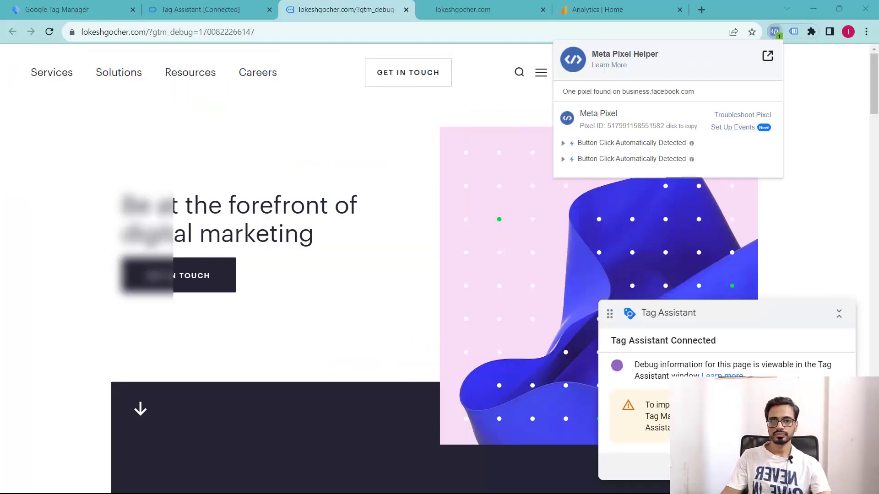
# Close the website's debug page and end the Tag Assistant preview session.
pyautogui.hotkey('ctrl', 'w')
pyautogui.click(453, 263)
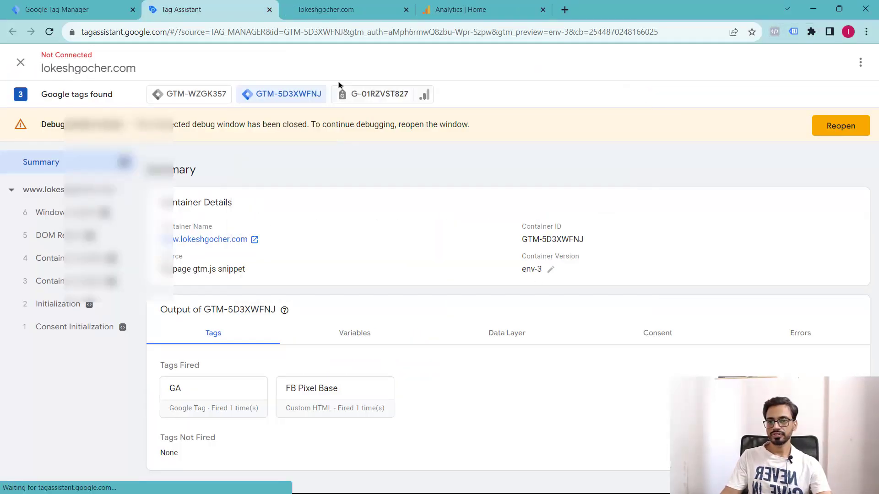
pyautogui.click(269, 9)
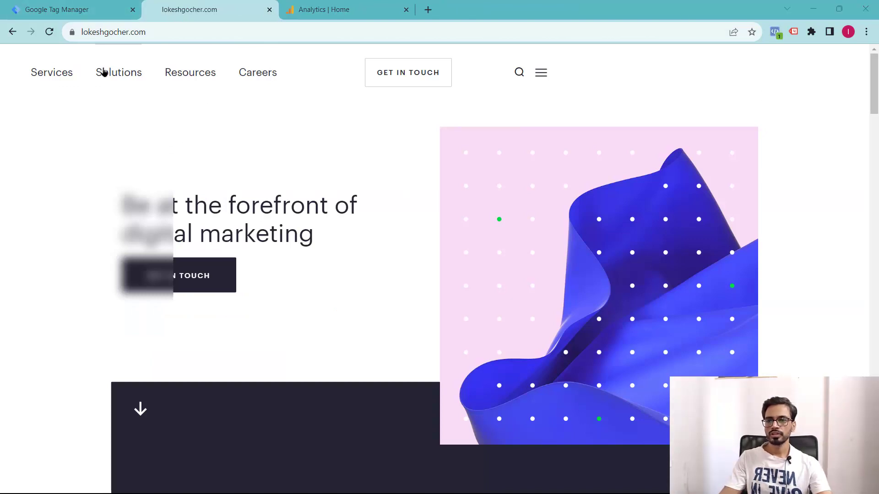
# Reload the website outside preview mode and check its pixel with Meta Pixel Helper.
pyautogui.click(50, 32)
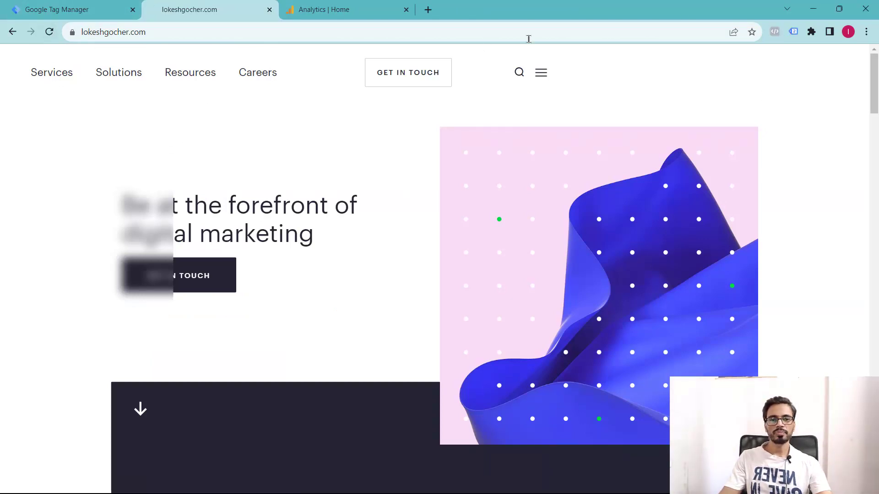
pyautogui.click(775, 31)
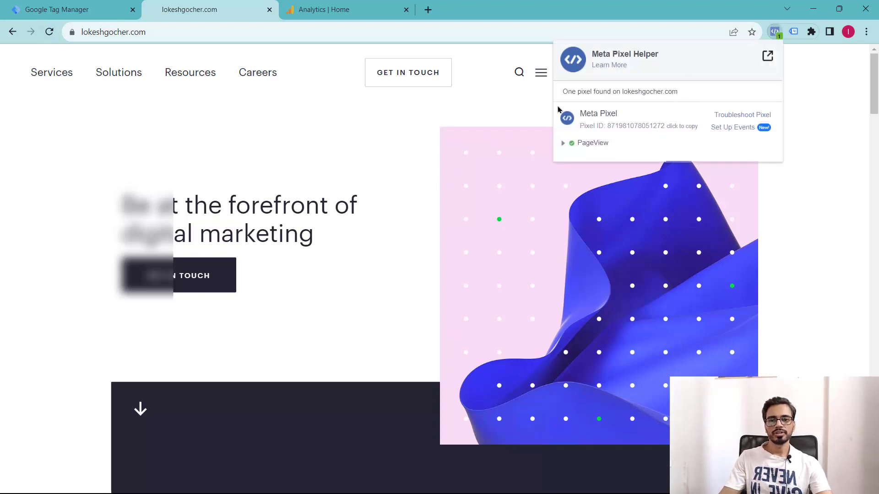